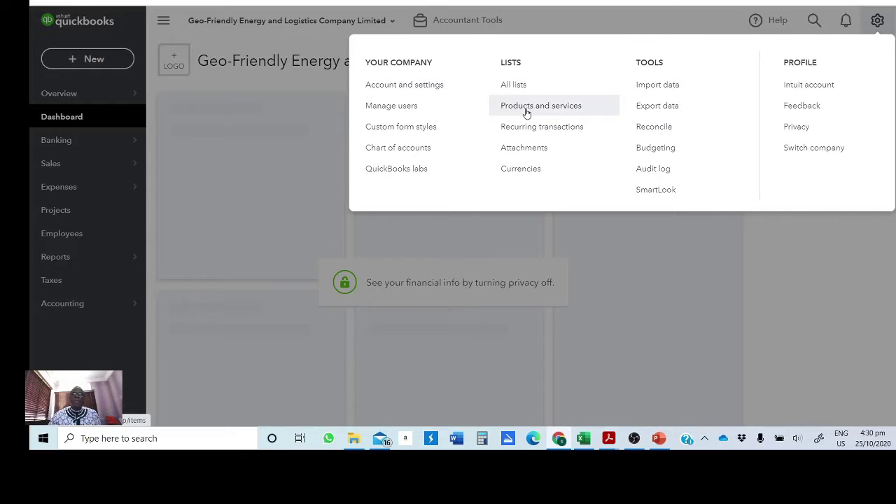
Open the Products and services list and start a new item of type Inventory.
left_click(527, 112)
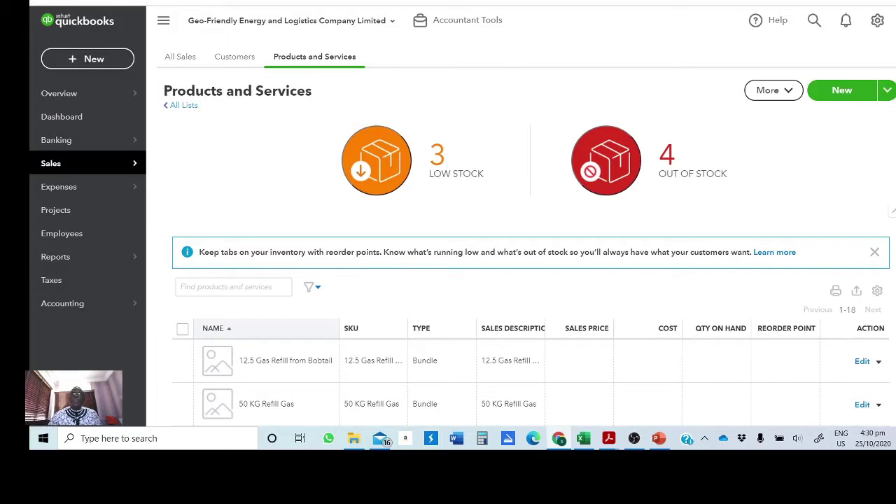
left_click(841, 95)
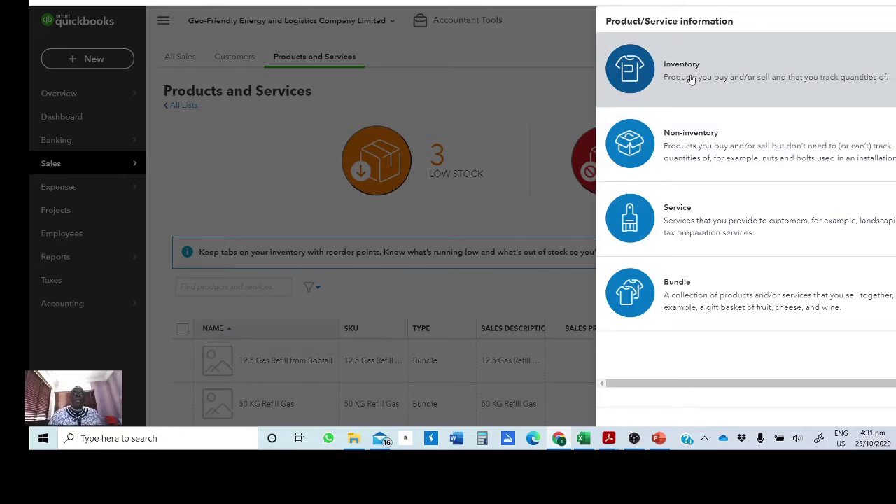
left_click(691, 80)
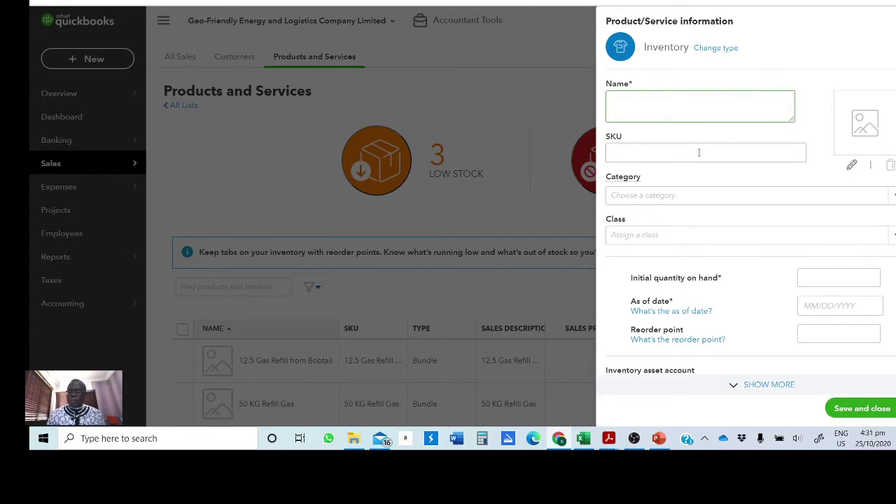
Name the new inventory item 100 KG Gas.
type("21")
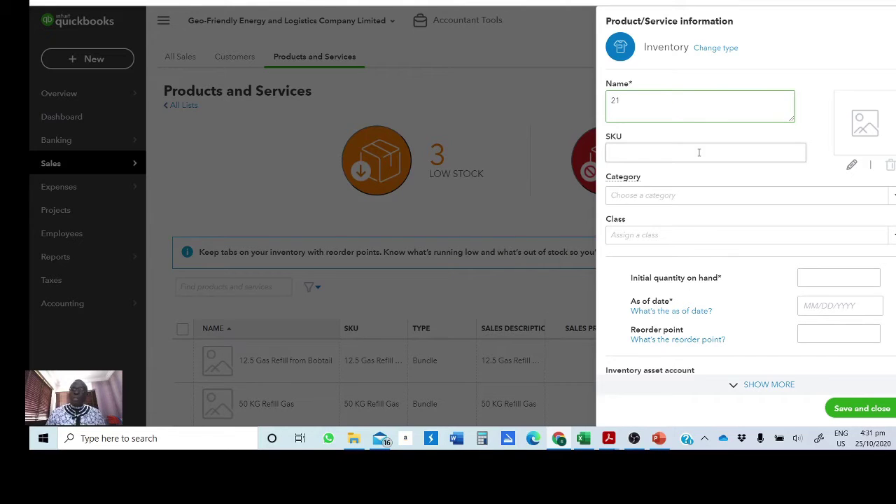
key("BackSpace")
type("100")
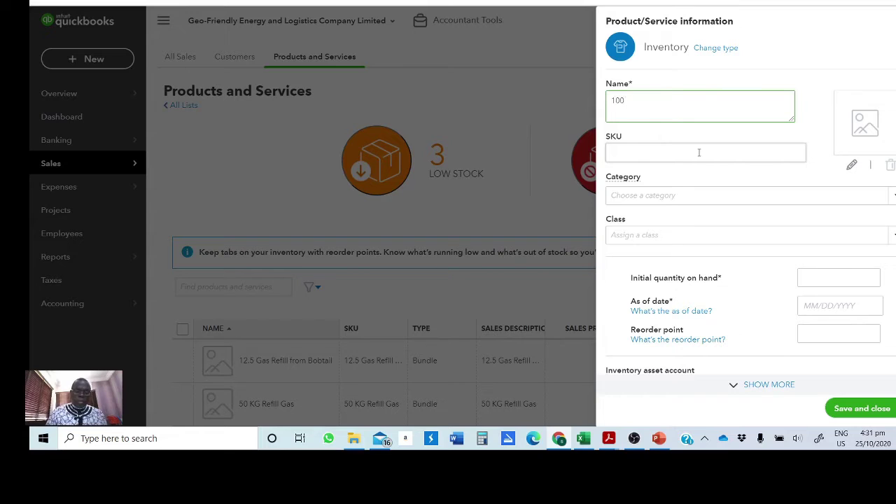
type(" KG")
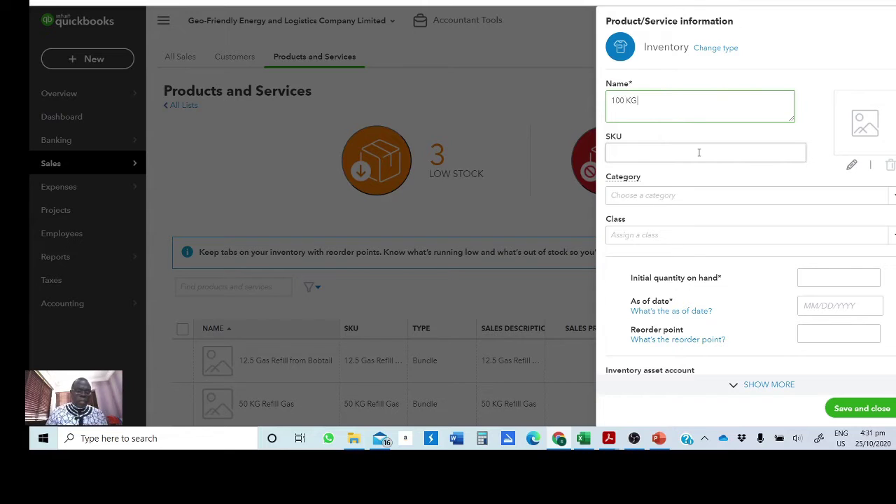
type(" Gas")
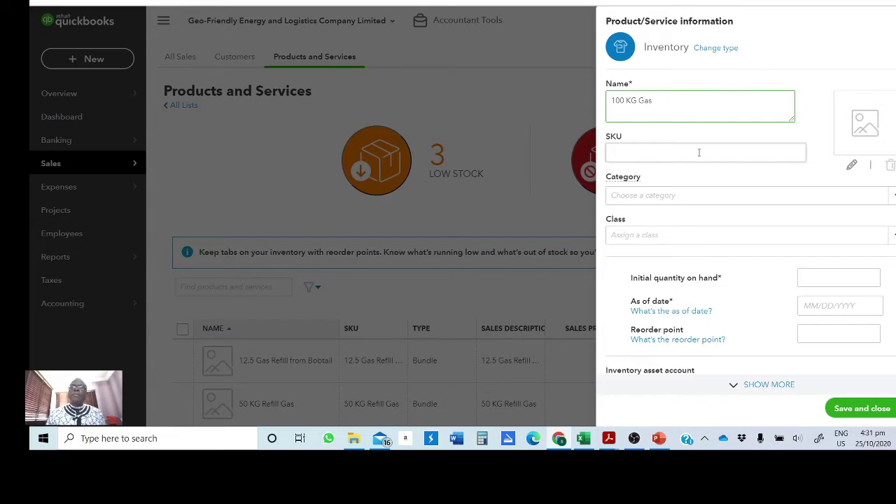
Copy the item name 100 KG Gas into the SKU.
left_click(650, 158)
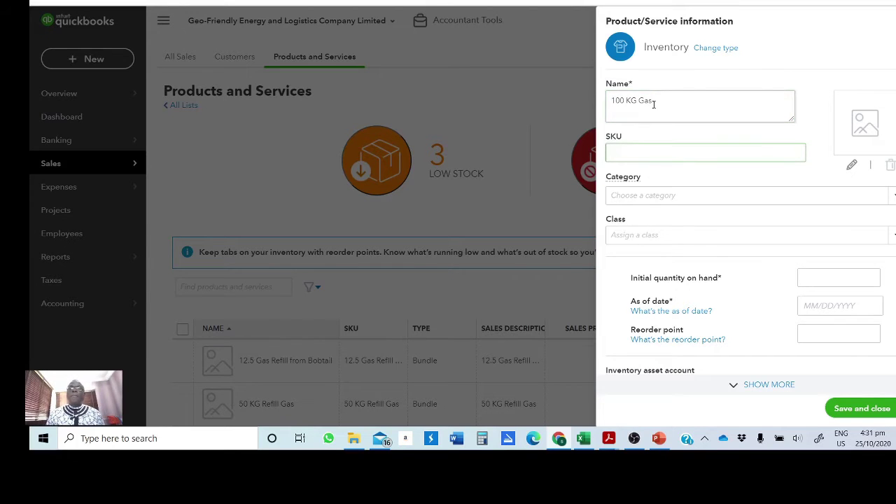
left_click_drag(659, 103, 559, 101)
key("ctrl+c")
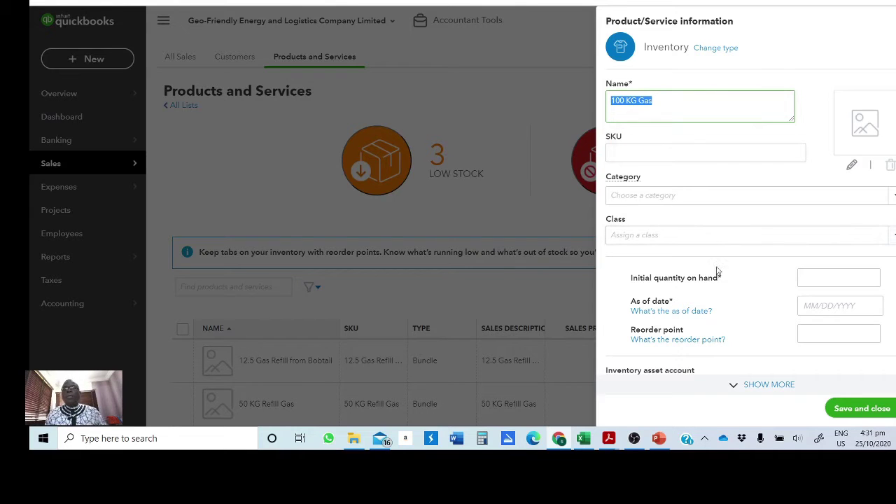
left_click(639, 151)
key("ctrl+v")
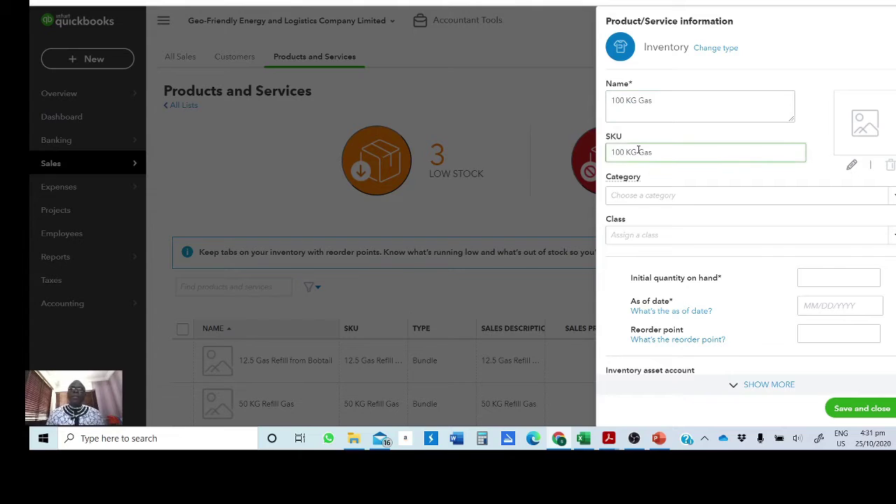
Assign the item to the existing category Gas and the existing class Gas.
left_click(661, 198)
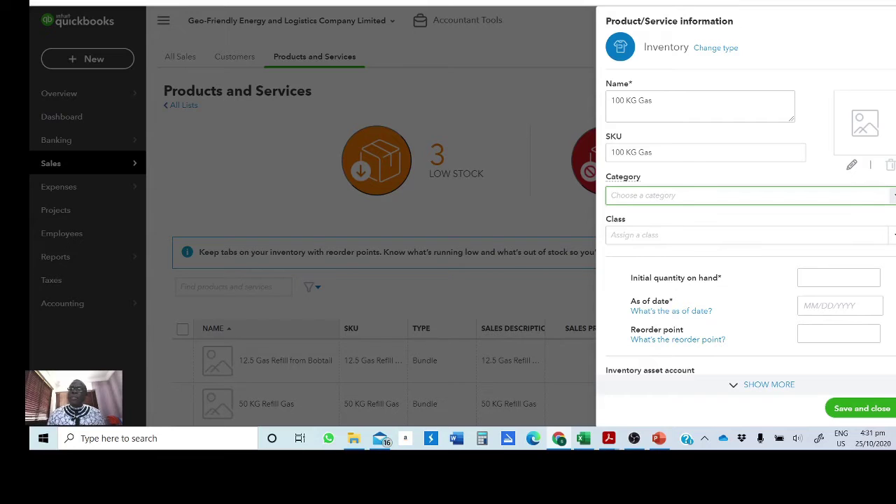
left_click(895, 196)
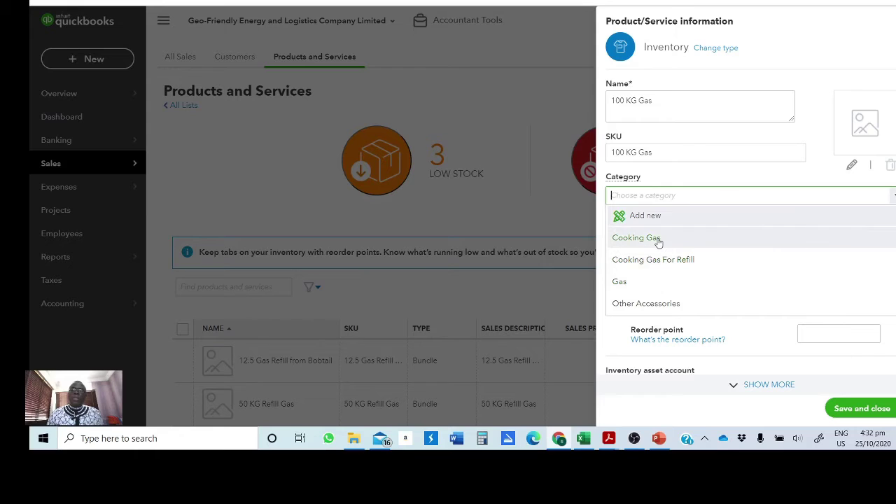
left_click(629, 287)
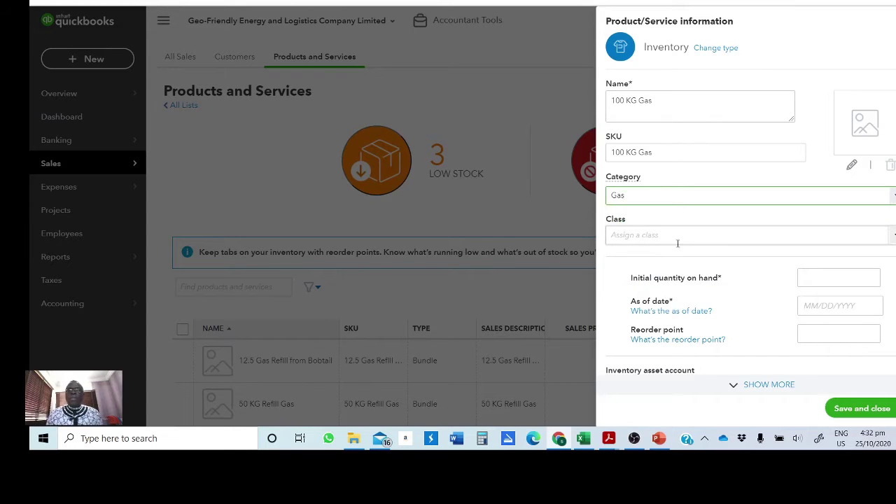
left_click(894, 238)
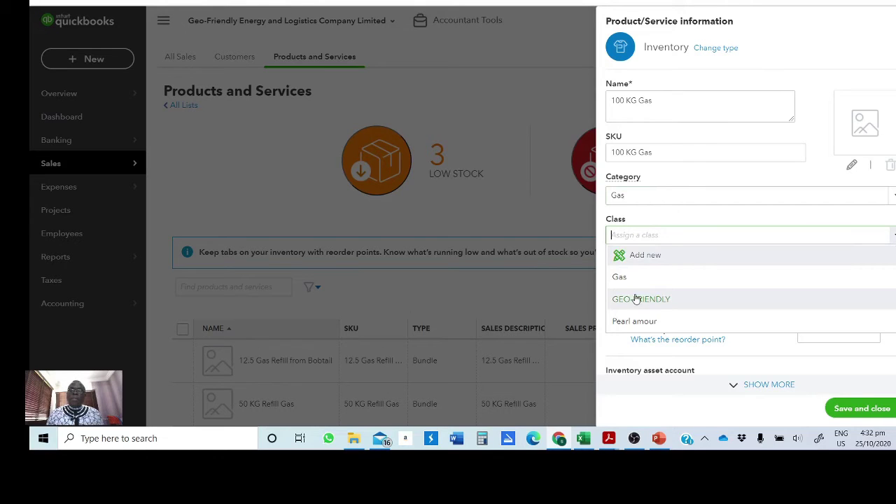
left_click(621, 278)
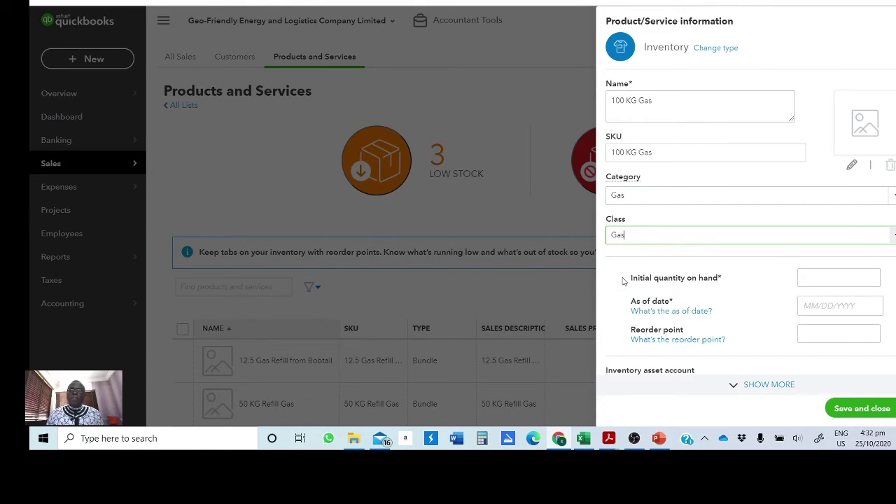
Set the item's initial quantity on hand to 0 and choose Inventory Asset - NGN as its inventory asset account.
scroll(728, 235, "down", 2)
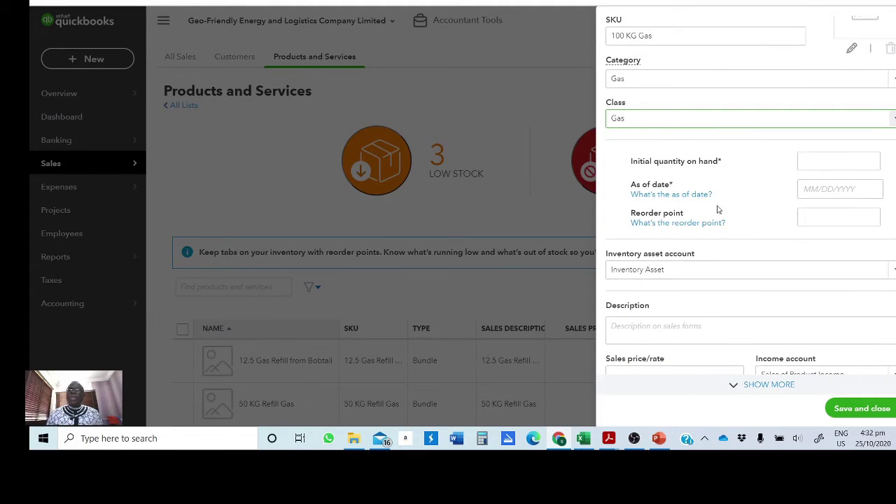
left_click(819, 165)
type("00")
left_click(738, 182)
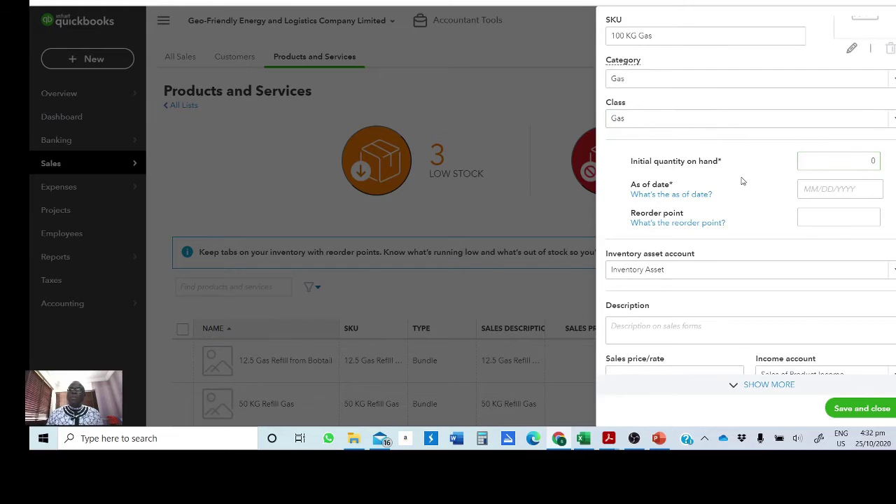
scroll(700, 228, "down", 2)
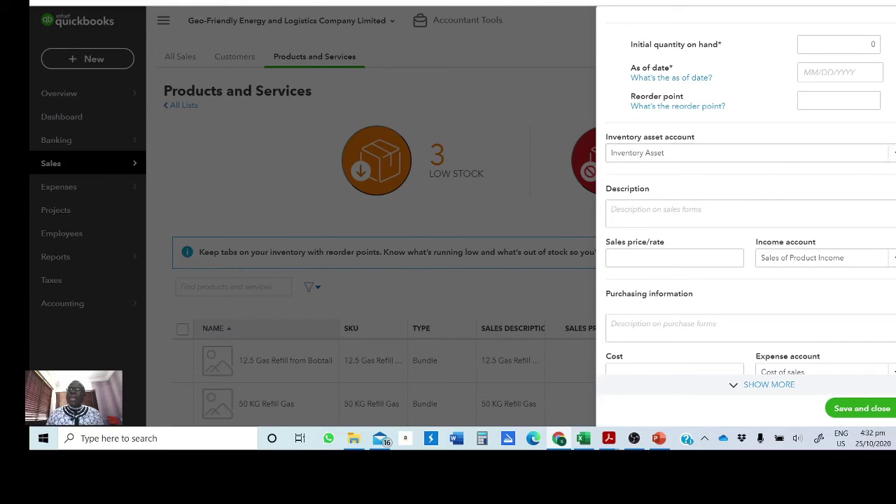
left_click(893, 158)
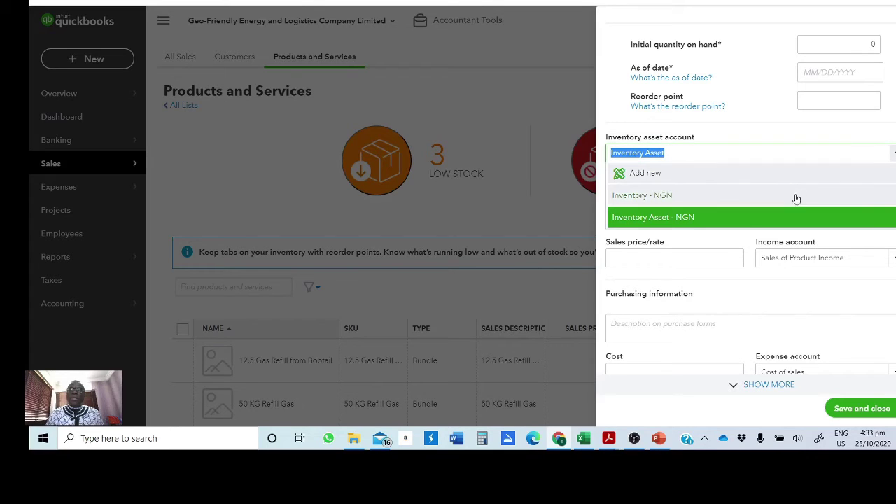
left_click(649, 223)
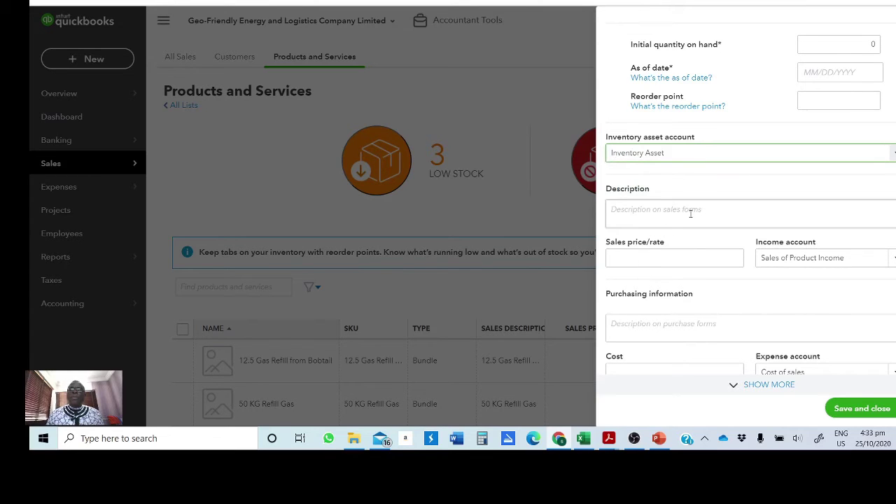
Enter 100 KG Gas as the item's description for sales forms.
scroll(690, 214, "up", 4)
scroll(692, 223, "down", 5)
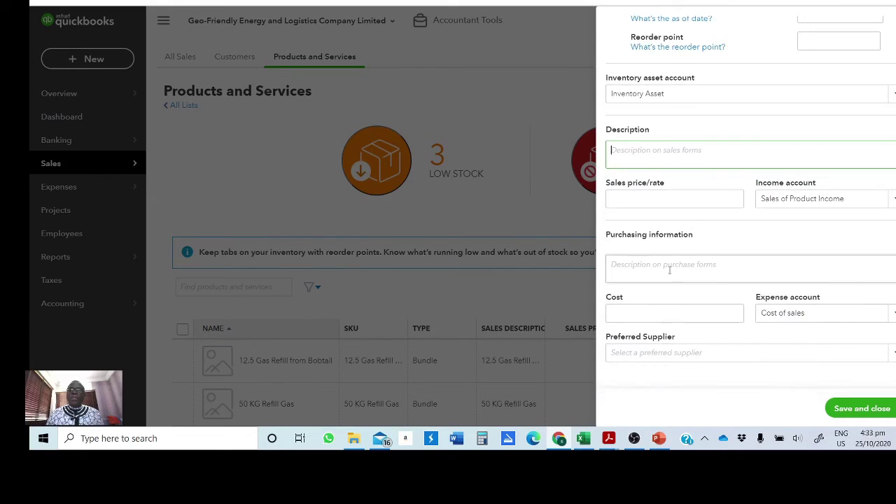
left_click(663, 273)
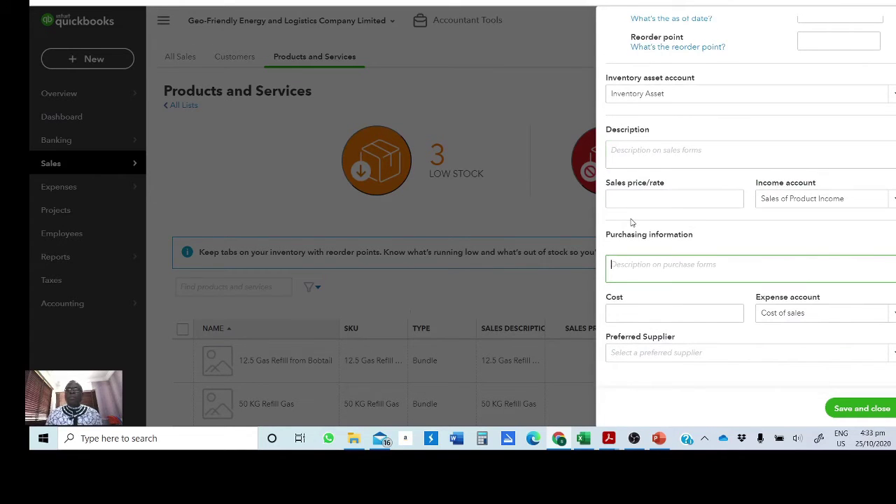
left_click(647, 152)
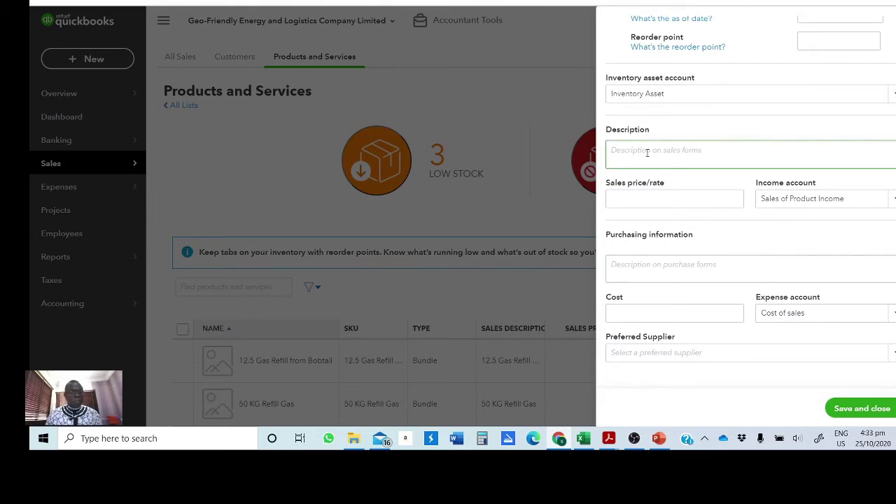
type("100 KG Gas")
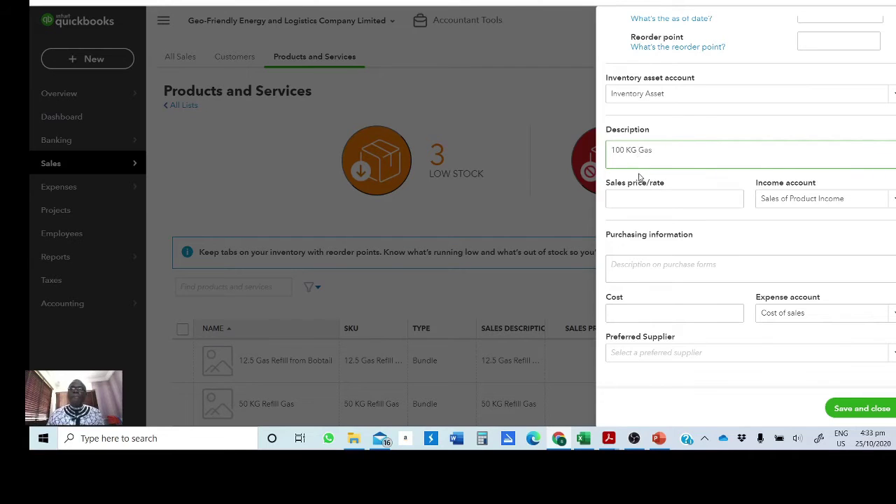
Set the item's sales price/rate to 25,000 and choose Cooking Gas Sales as its income account.
left_click(643, 199)
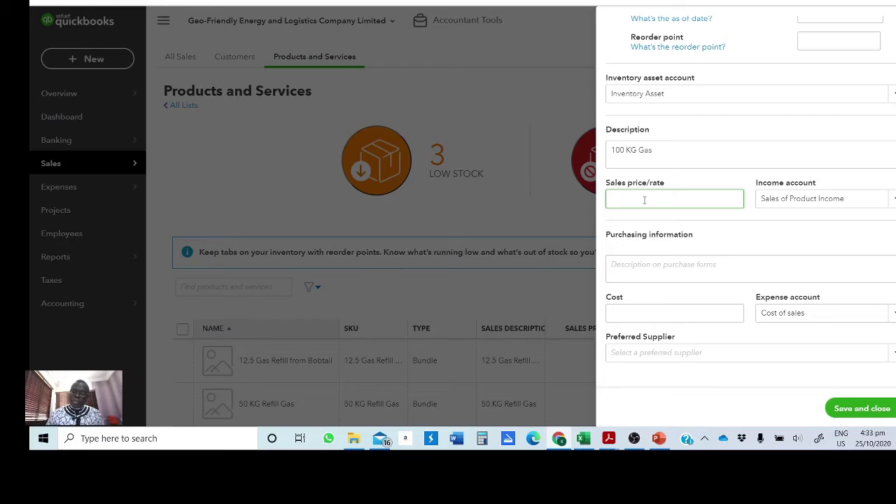
type("25000")
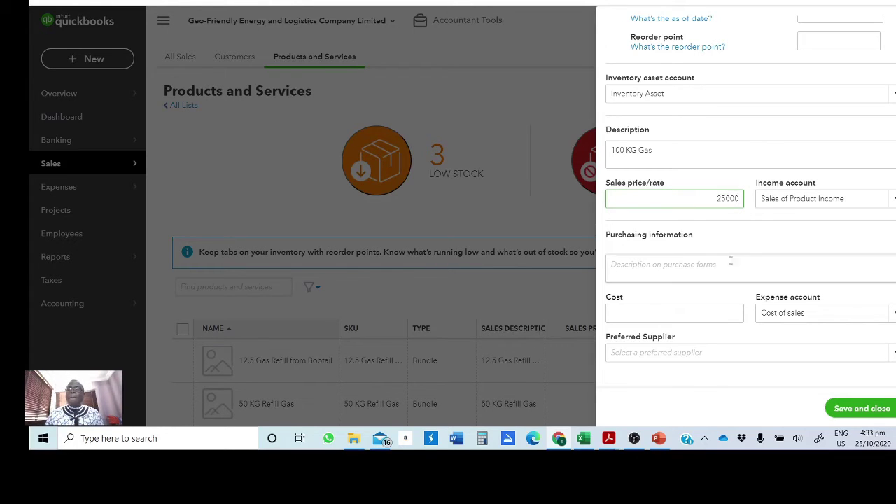
left_click(742, 238)
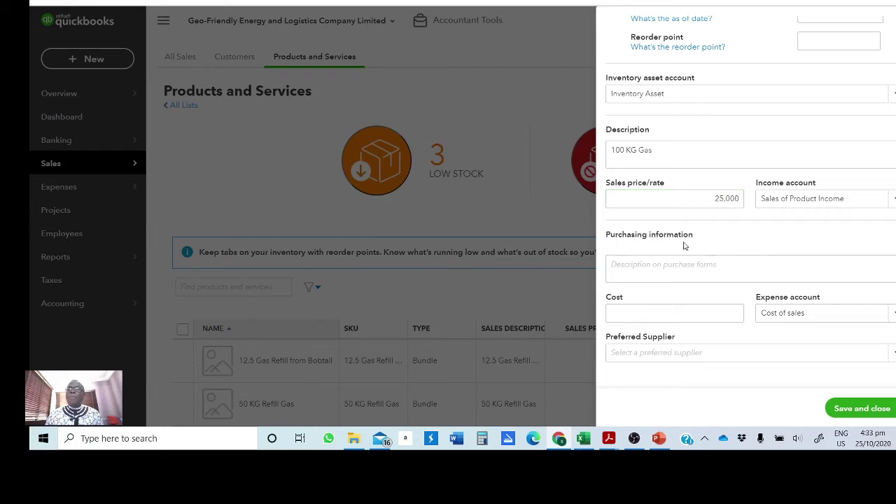
scroll(805, 249, "up", 3)
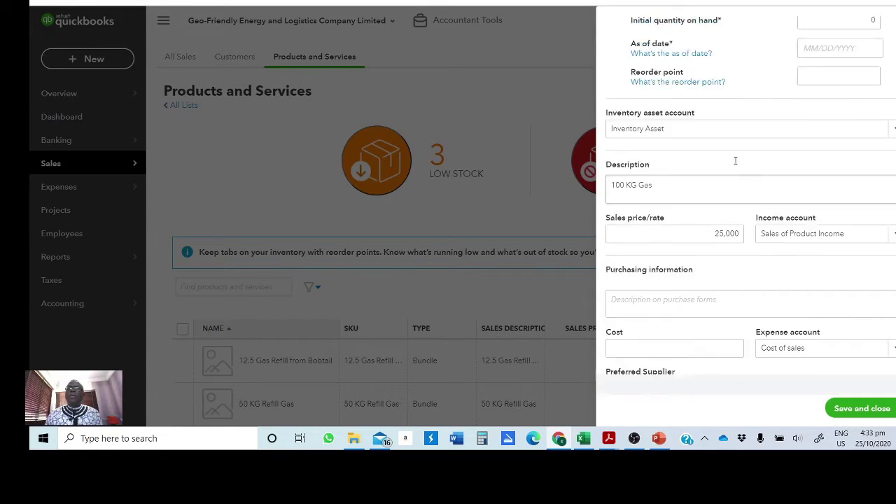
scroll(782, 253, "down", 3)
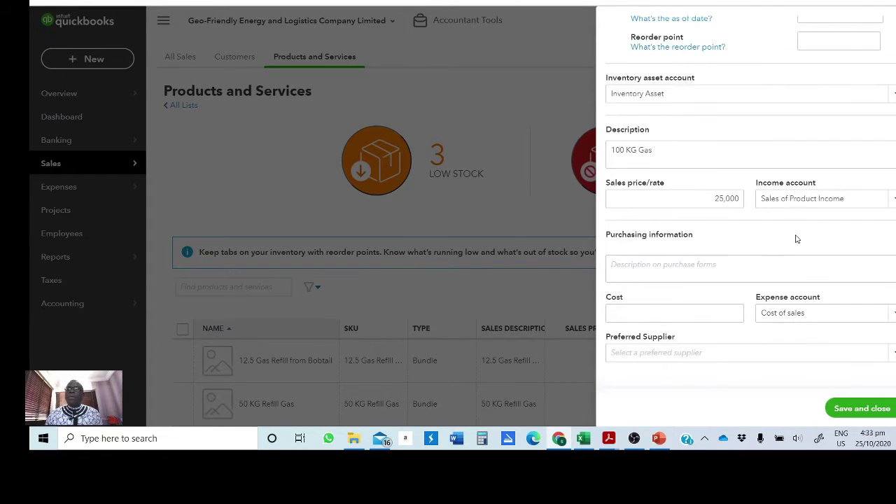
left_click(893, 203)
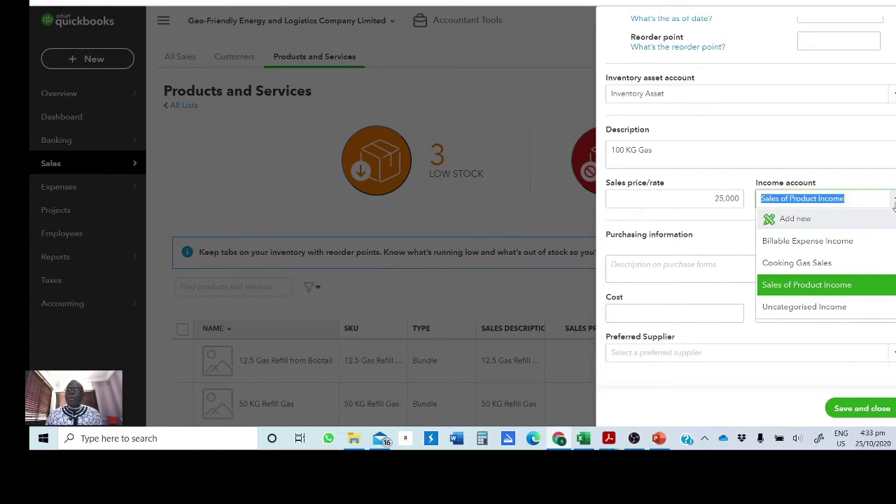
left_click(814, 265)
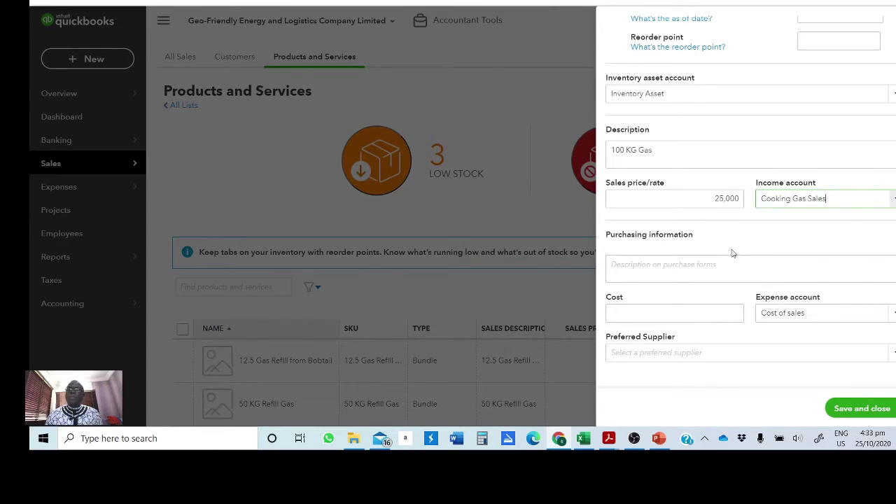
scroll(748, 255, "up", 2)
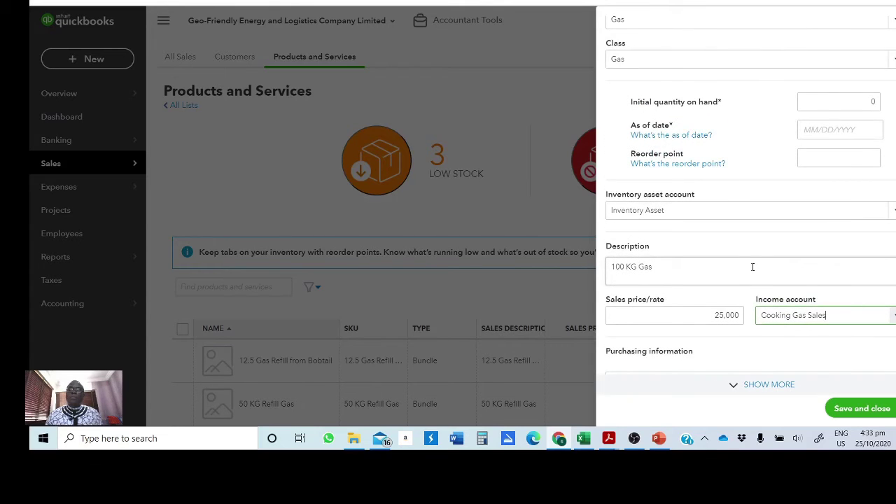
scroll(753, 266, "up", 1)
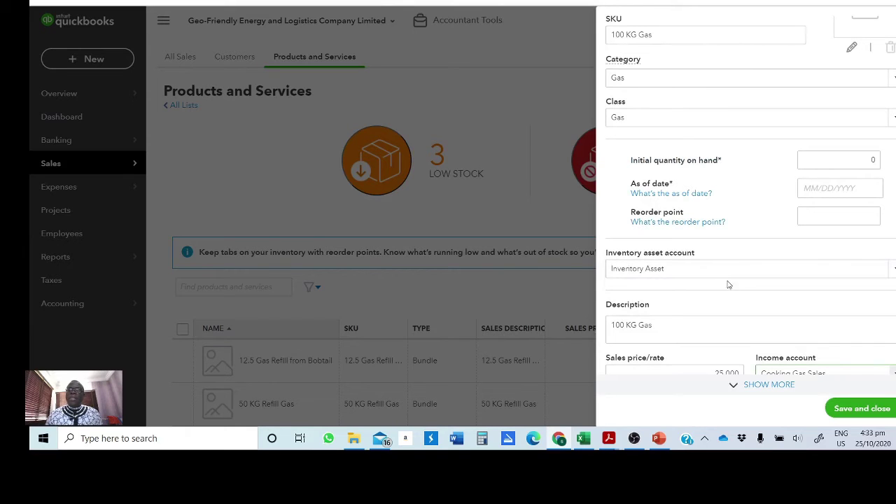
left_click(729, 278)
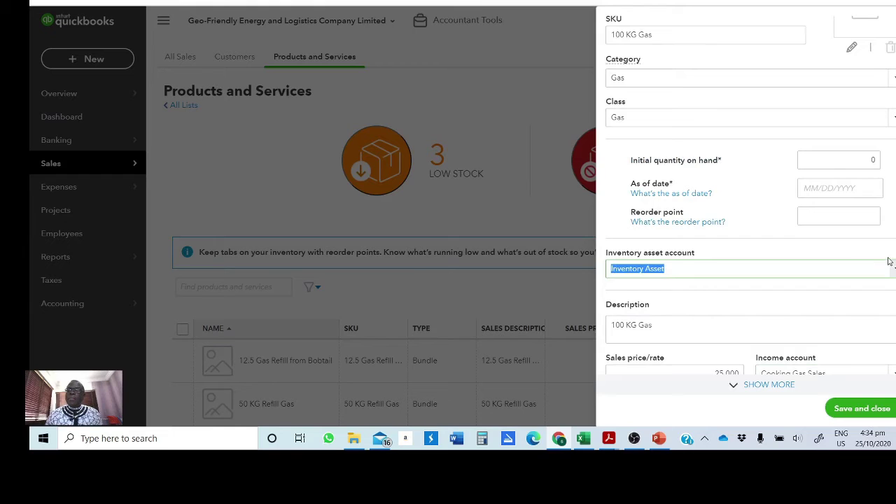
left_click(892, 271)
left_click(894, 272)
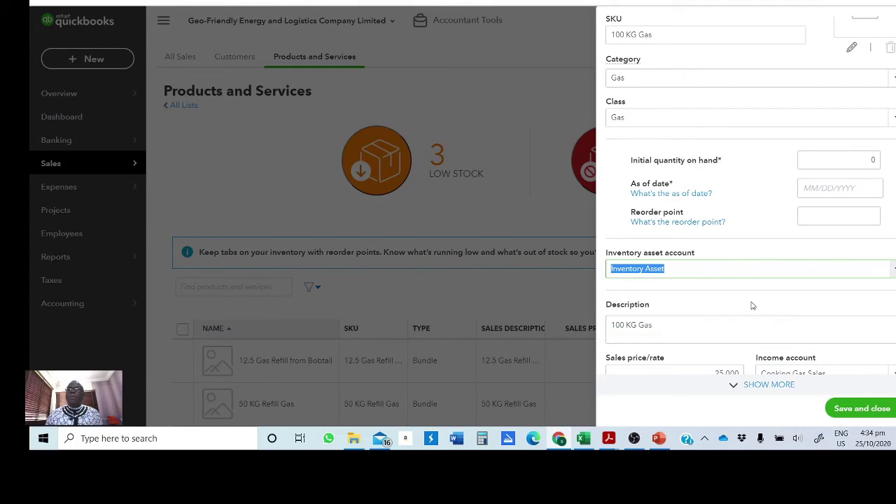
Review the available category choices for the 100 KG Gas item and keep Gas selected.
scroll(753, 307, "up", 3)
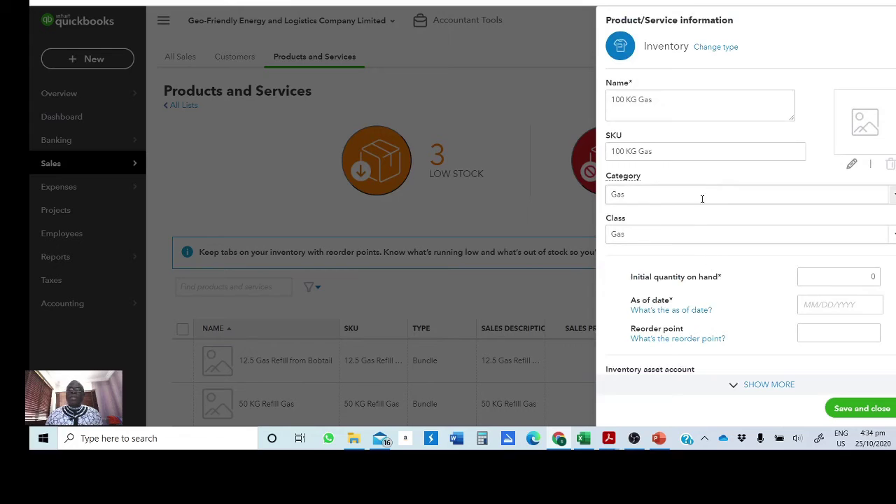
left_click(892, 198)
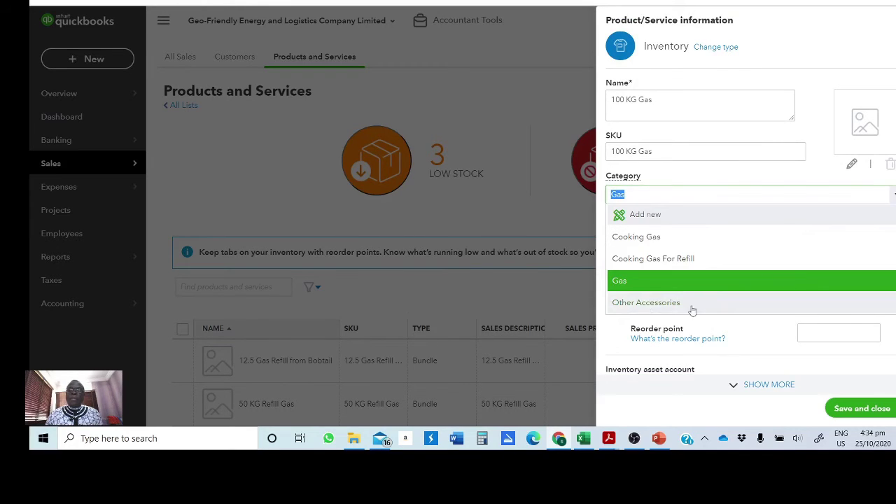
left_click(643, 283)
Choose Cost of sales as the item's expense account in the purchasing information.
scroll(714, 262, "down", 5)
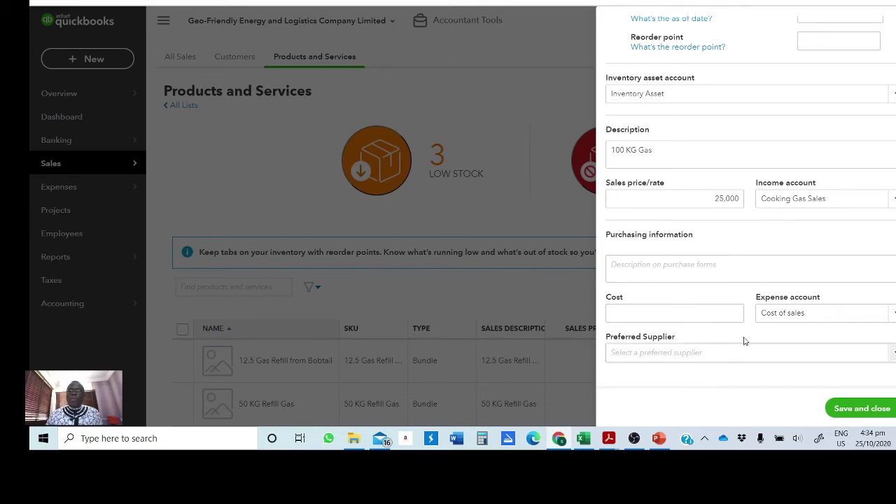
left_click(707, 316)
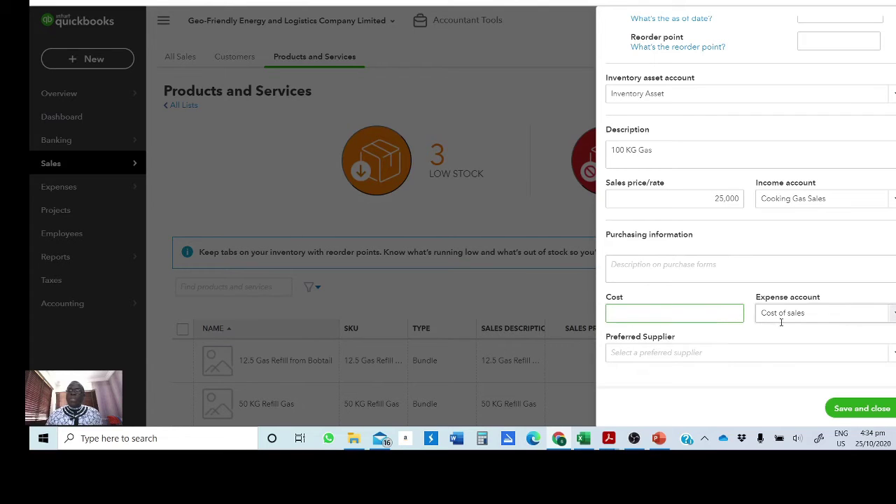
left_click(893, 316)
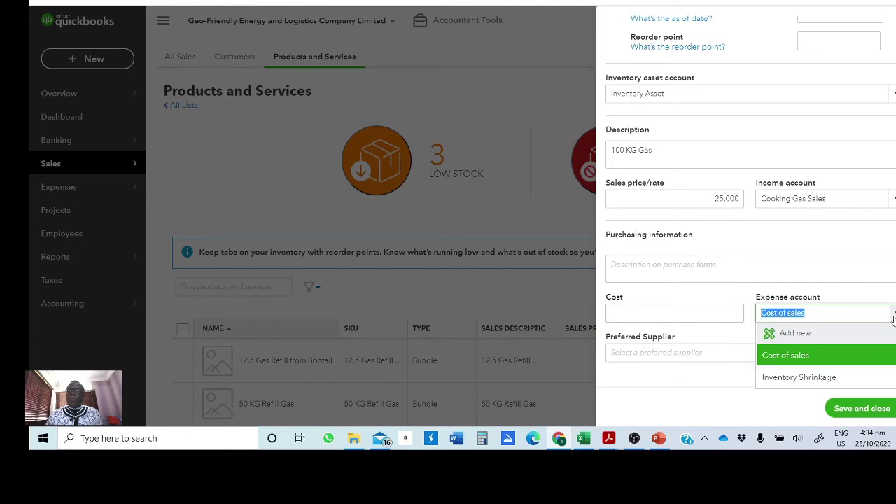
left_click(810, 356)
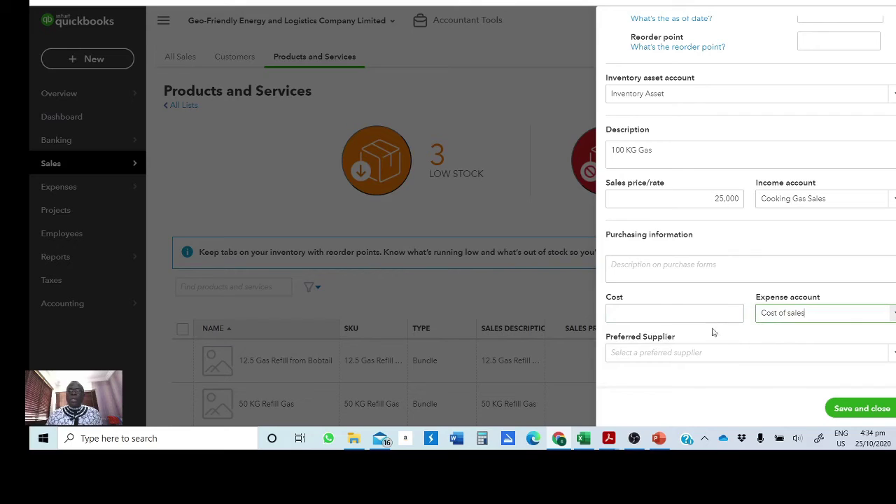
left_click(893, 315)
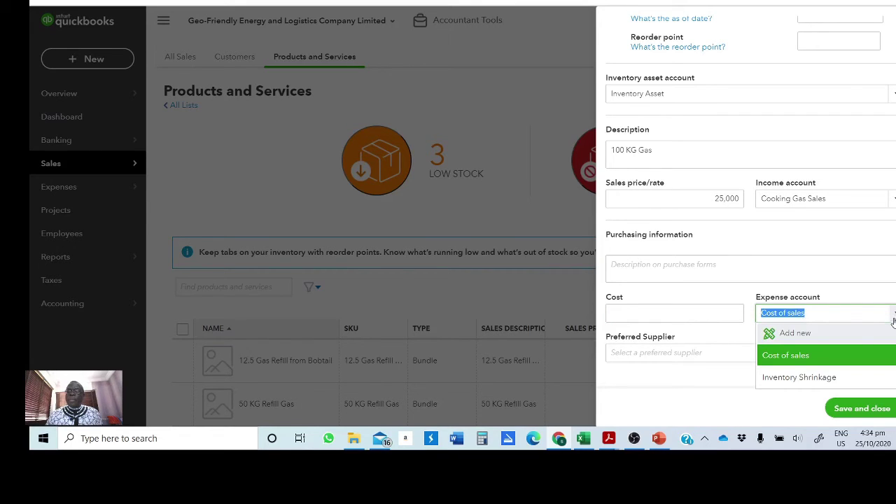
left_click(795, 360)
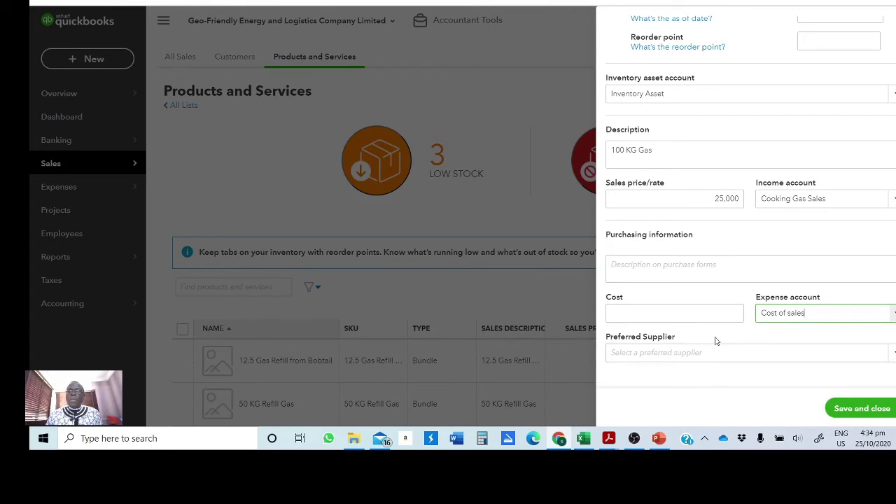
Set the item's purchase cost to 20,000.
left_click(663, 317)
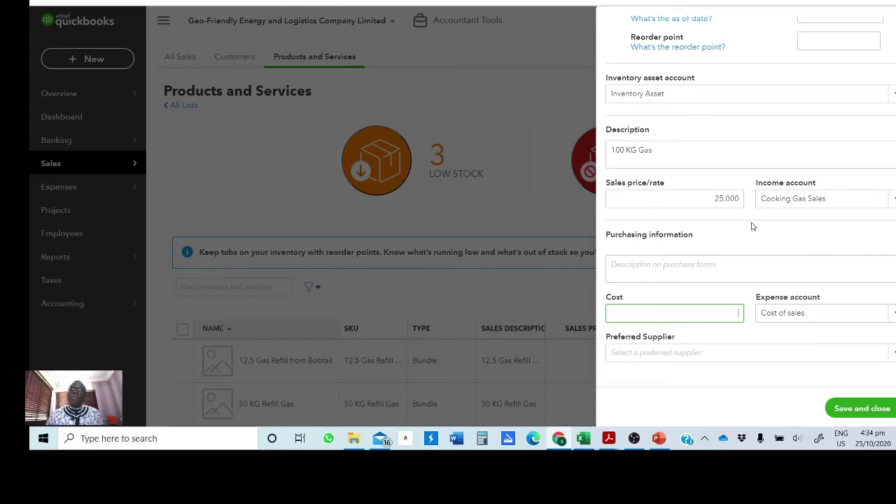
type("0000")
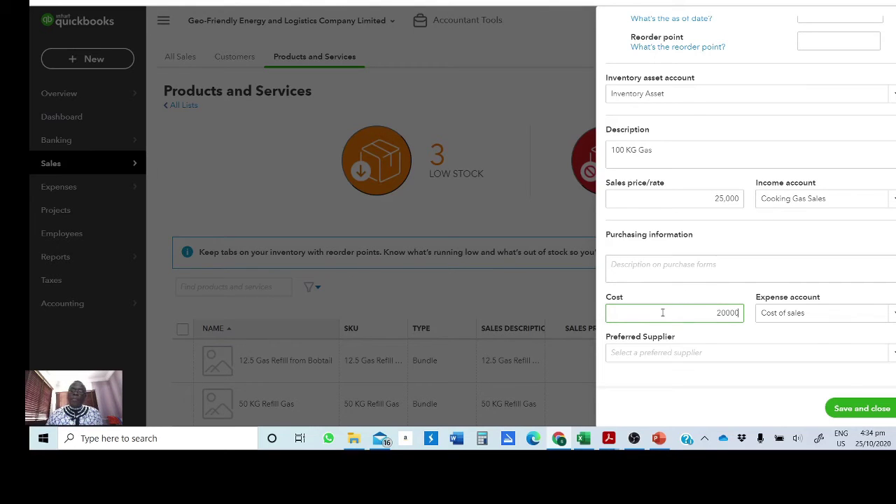
left_click(697, 381)
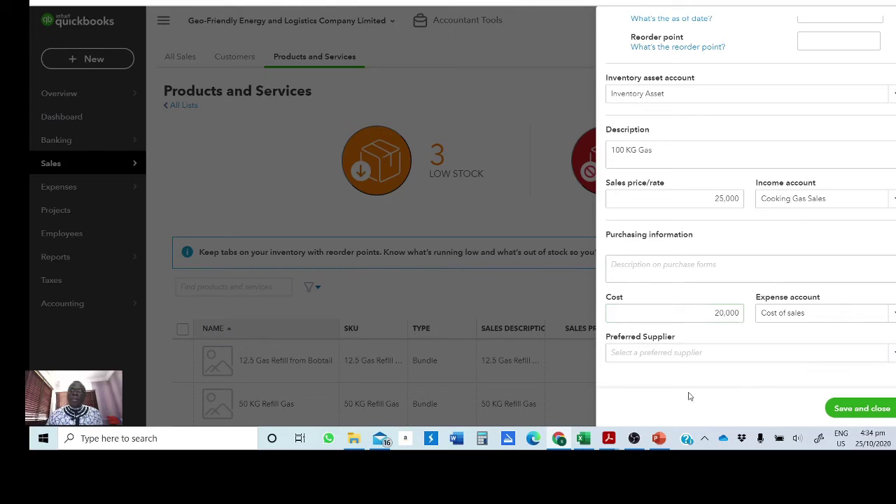
Leave the preferred supplier empty and try to save the item with the Save and new option.
left_click(724, 357)
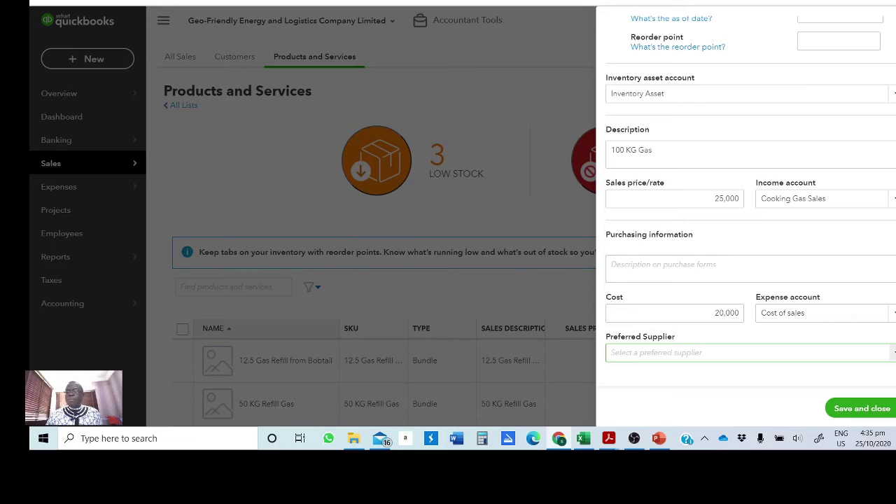
left_click(891, 409)
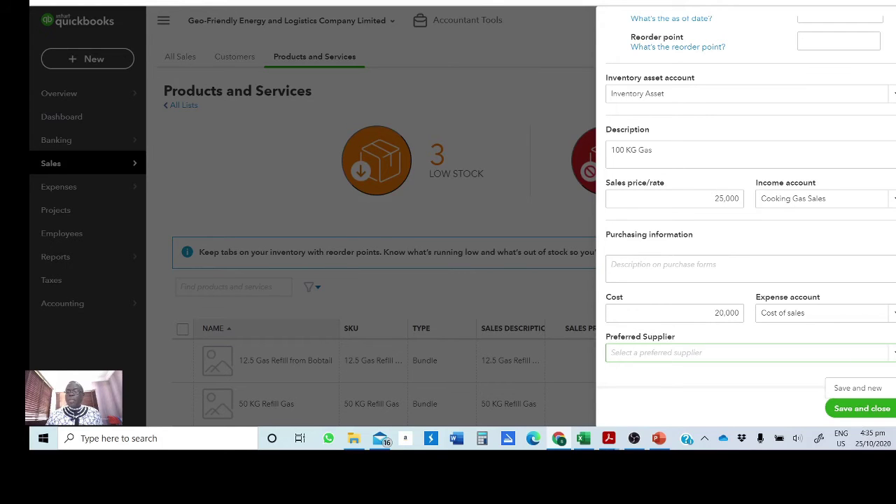
left_click(870, 393)
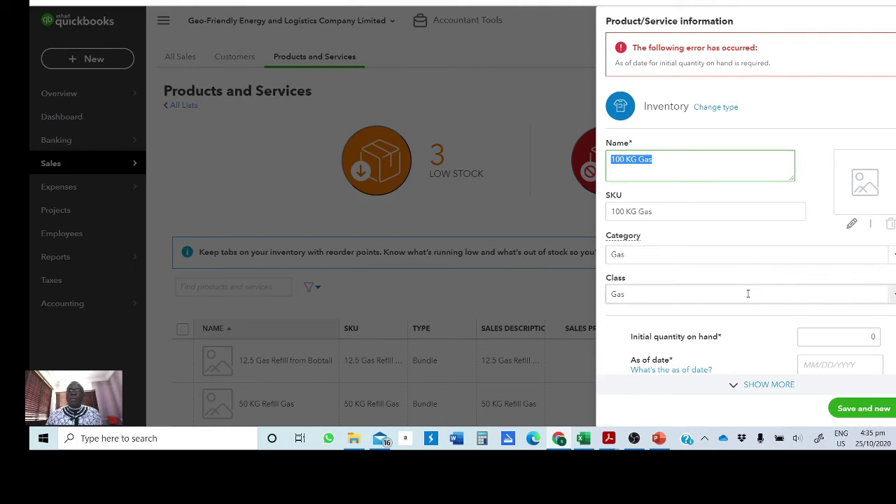
Re-enter 0 as the initial quantity on hand and set the as of date to 10/25/2020.
scroll(783, 321, "down", 1)
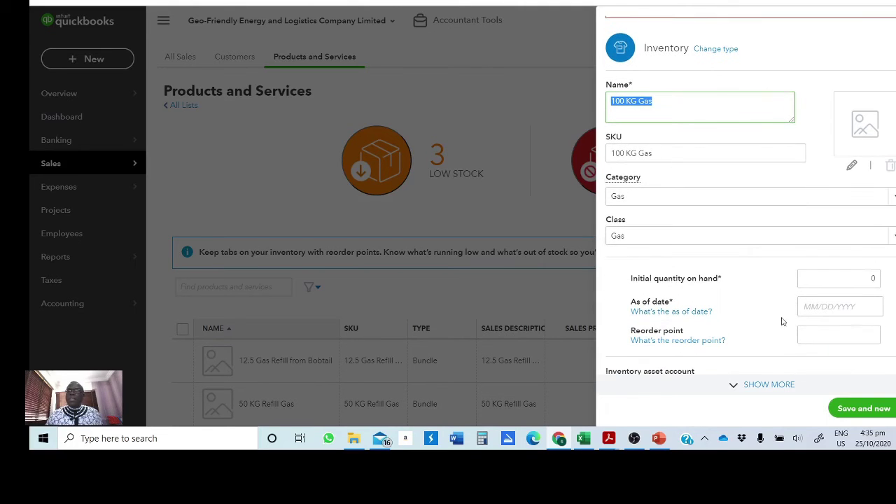
left_click(821, 280)
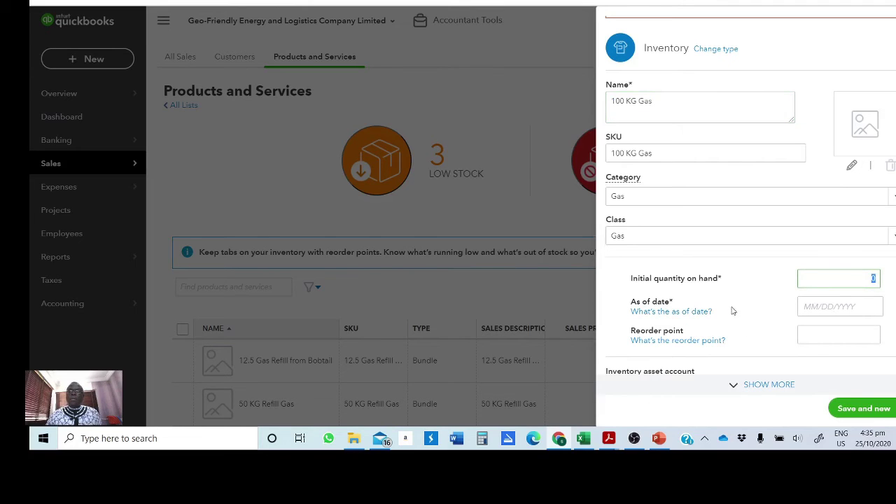
scroll(769, 304, "down", 1)
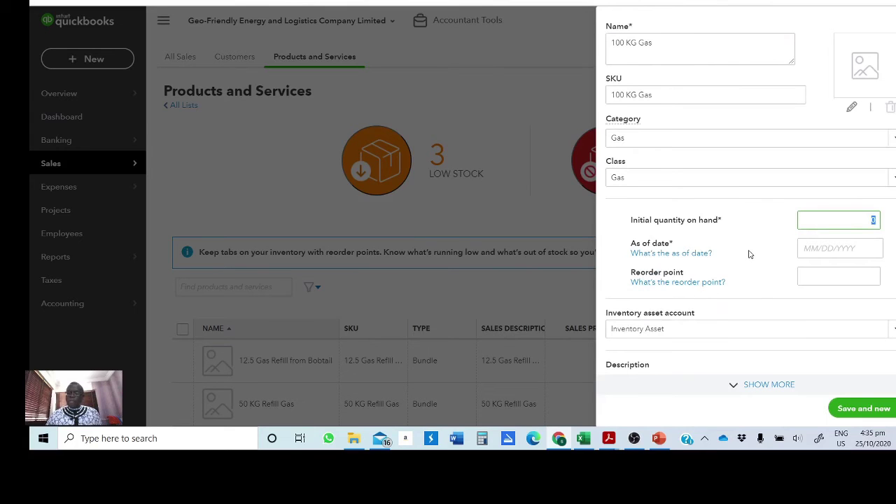
type("0")
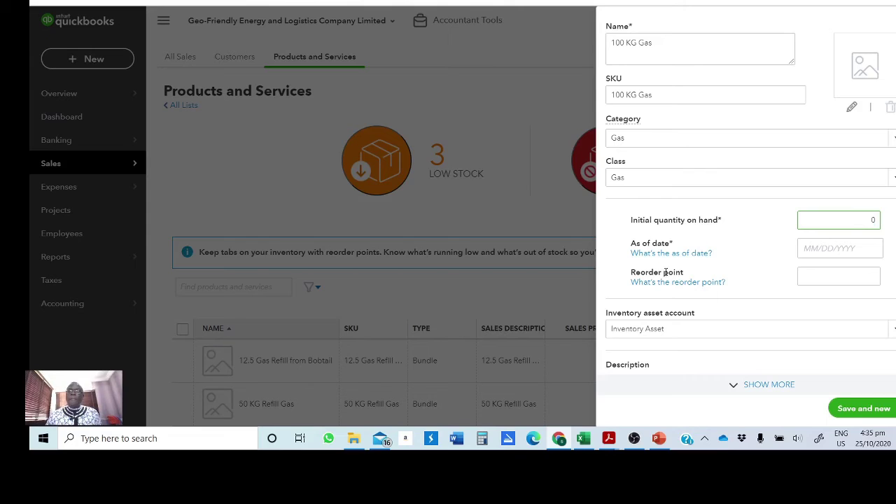
left_click(838, 250)
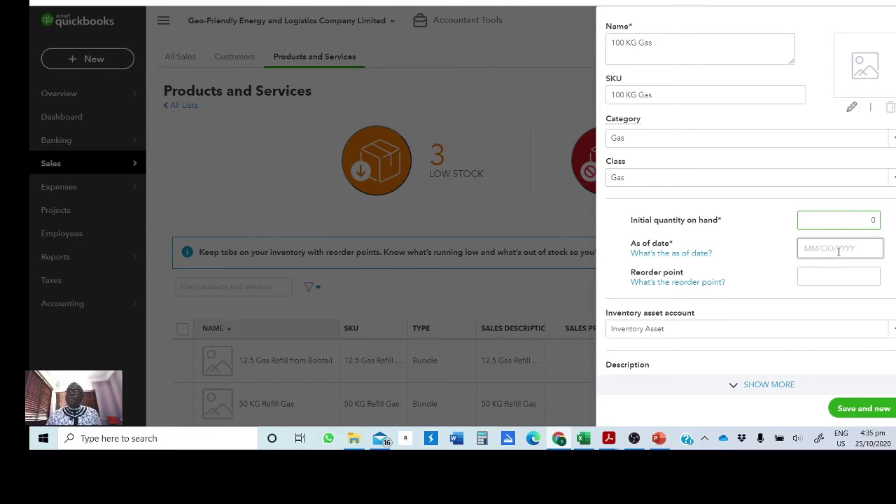
left_click(802, 365)
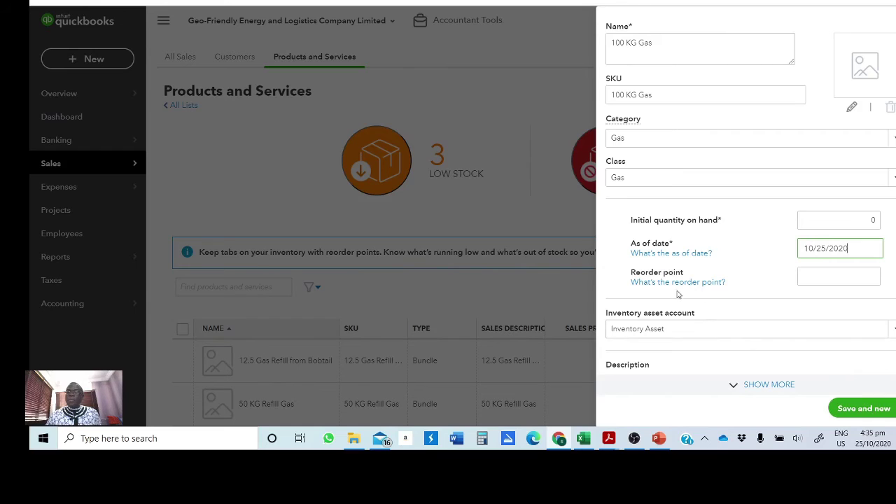
Save the completed 100 KG Gas item and start another new item.
scroll(680, 292, "down", 3)
scroll(728, 294, "down", 1)
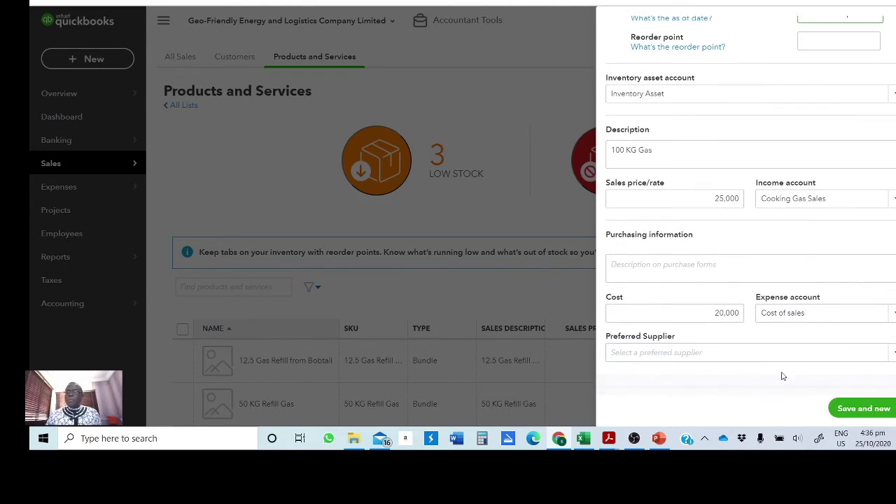
left_click(860, 412)
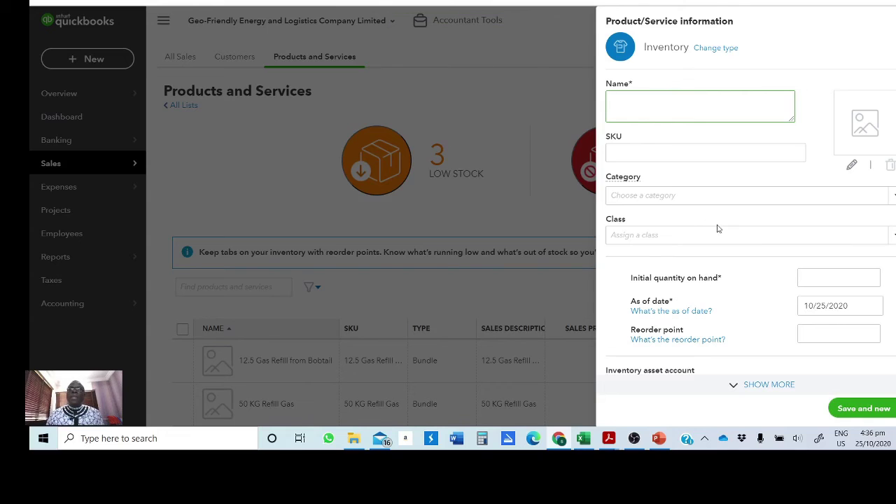
Change the new item's type to Service and name it Accountancy fee, leaving the SKU blank.
left_click(716, 48)
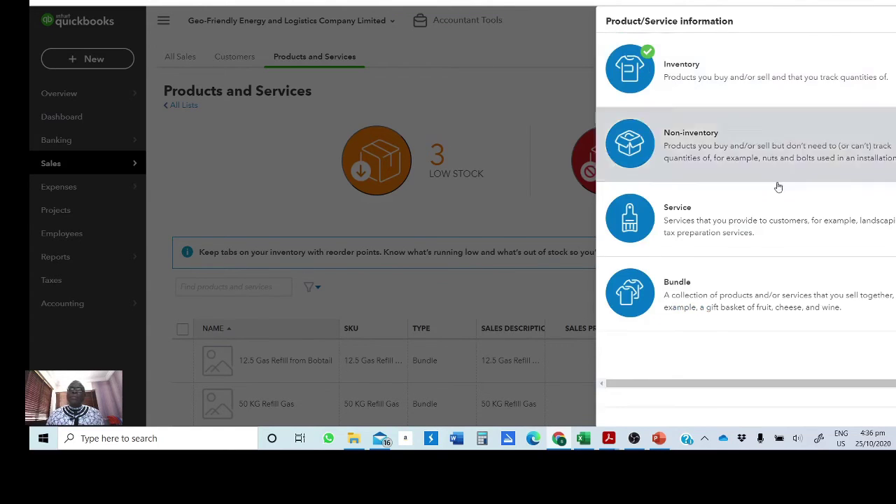
left_click(706, 225)
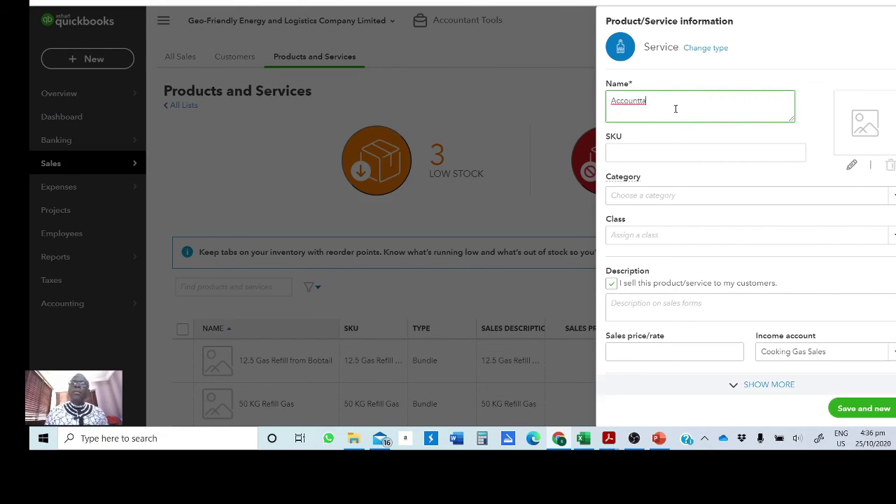
key("BackSpace")
key("BackSpace")
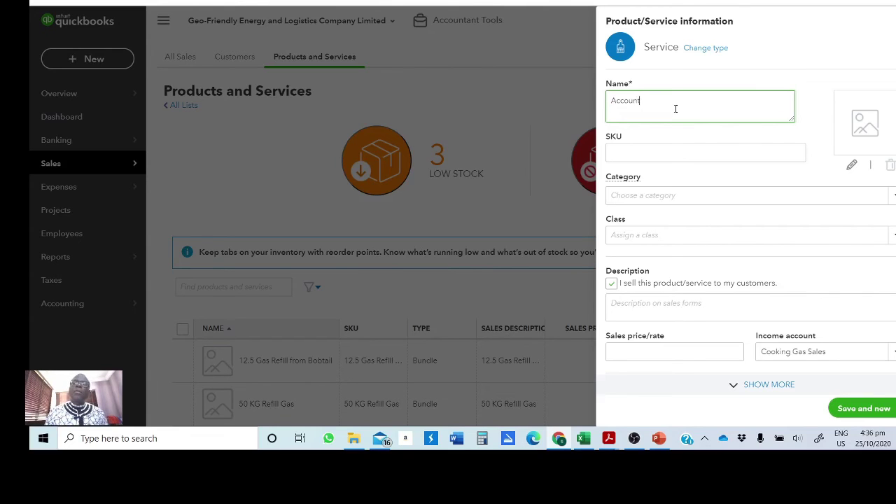
type("ancy fee")
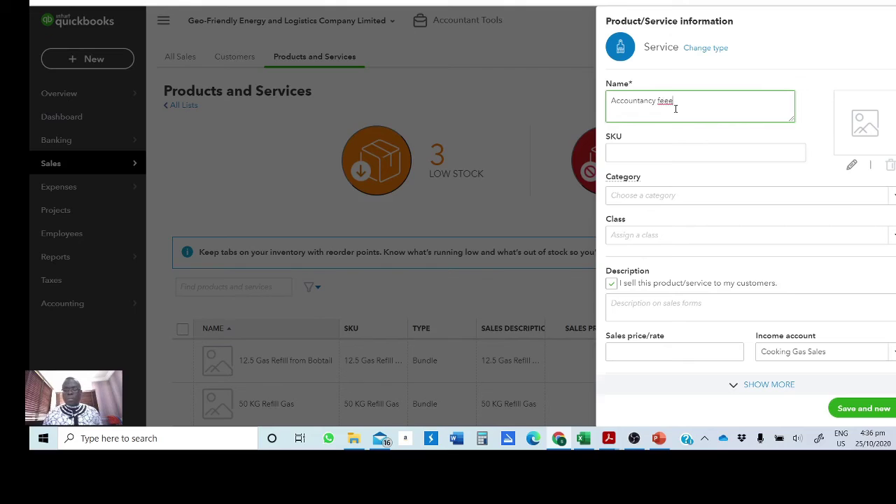
left_click(684, 154)
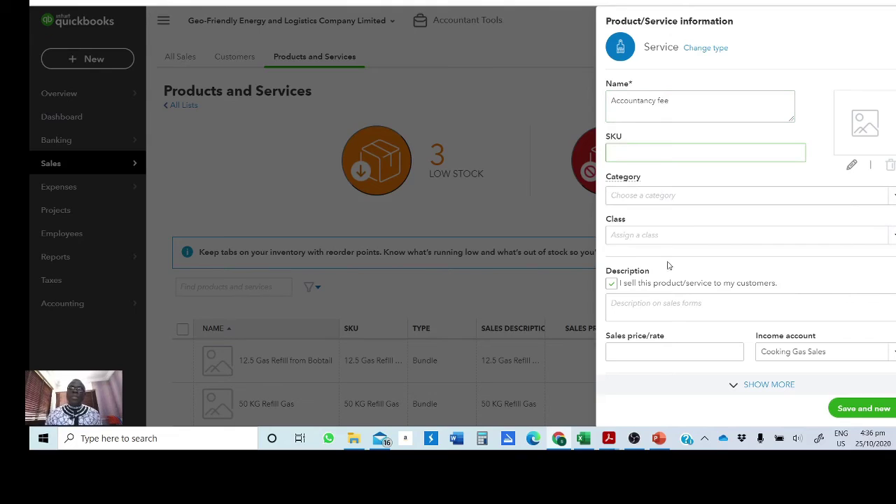
Create a new category named Services for the item and assign the existing class GEO-FRIENDLY.
left_click(701, 196)
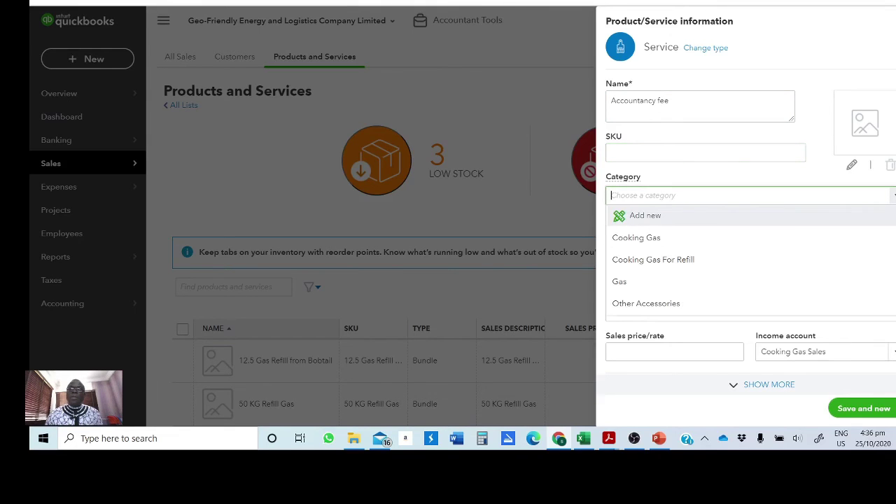
left_click(894, 196)
left_click(894, 196)
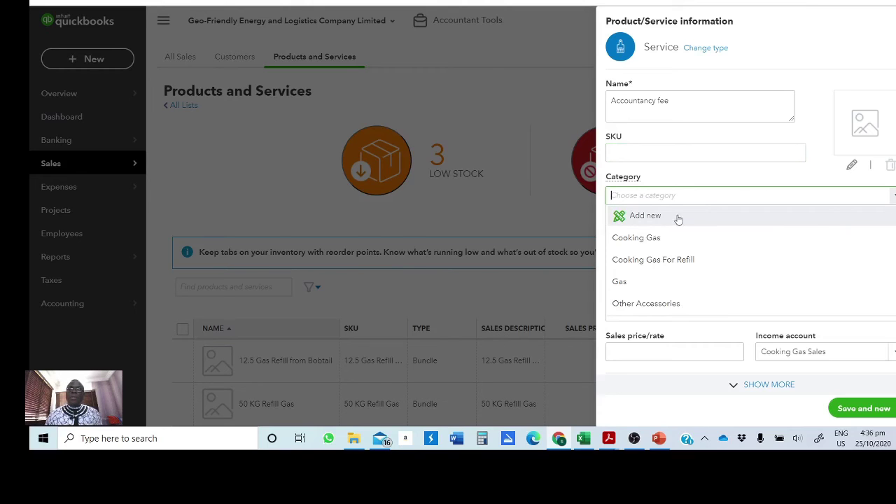
left_click(653, 217)
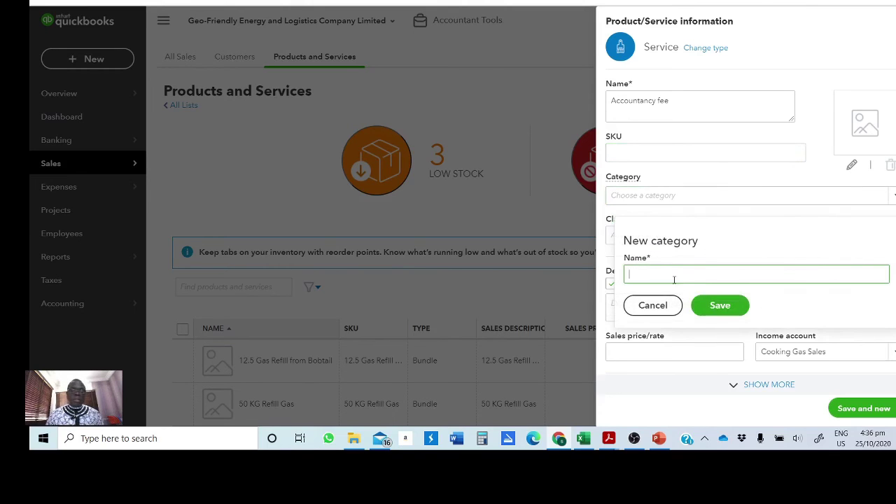
type("Services")
left_click(722, 305)
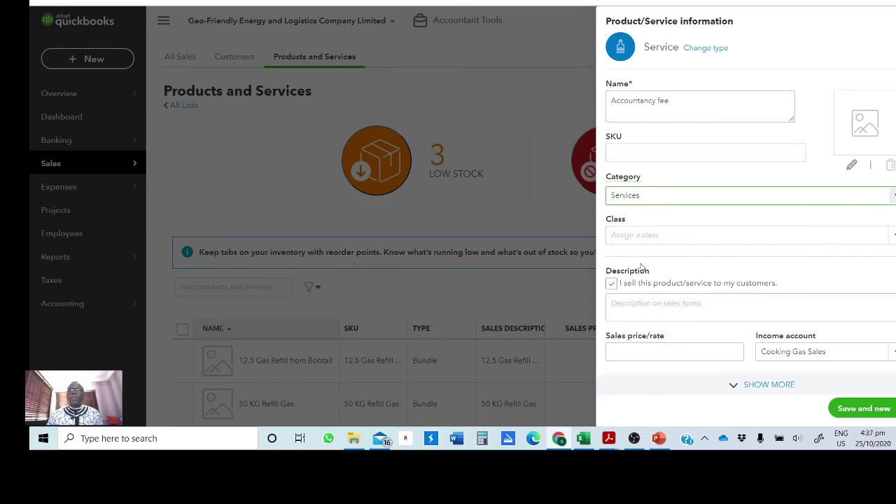
left_click(710, 236)
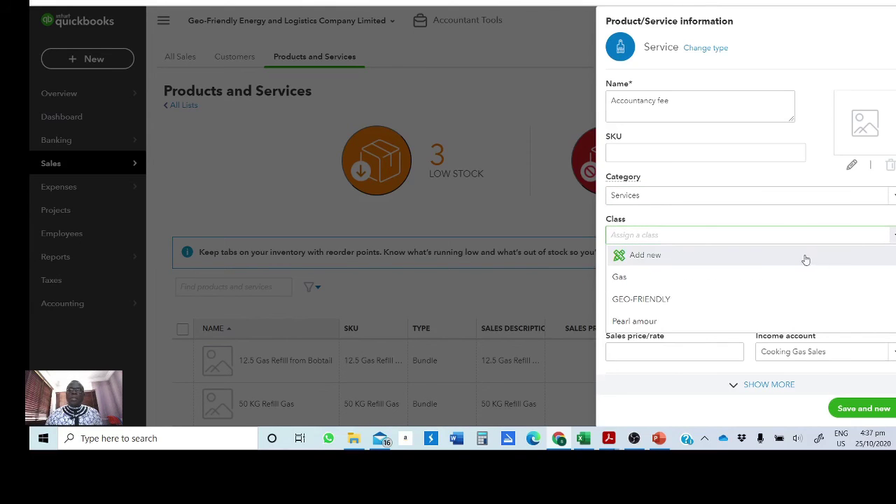
left_click(661, 301)
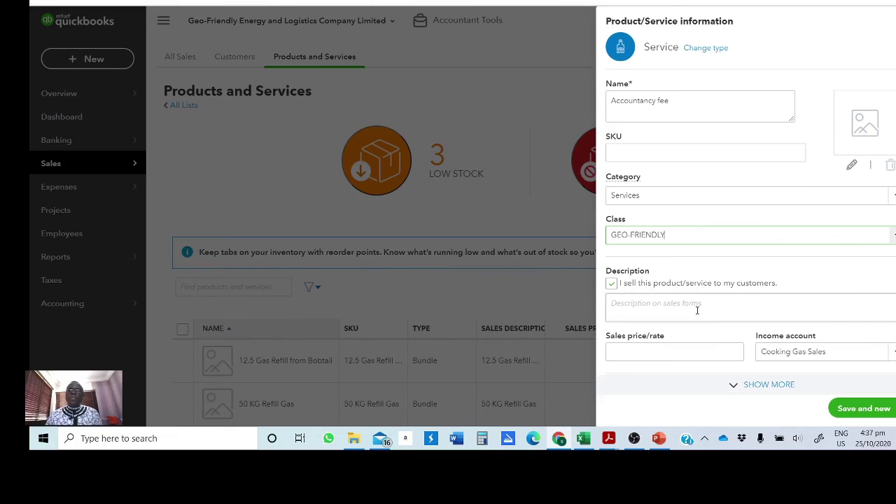
Copy the name Accountancy fee into the service's description for sales forms.
left_click_drag(686, 103, 598, 114)
key("ctrl+c")
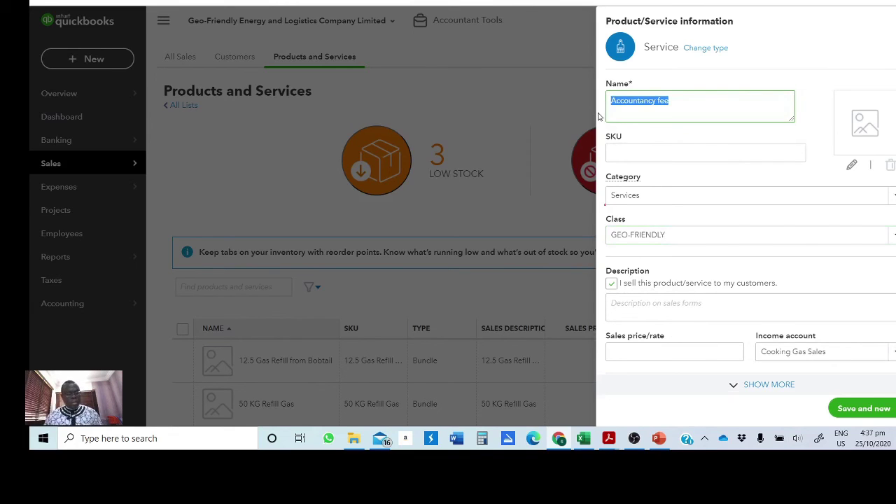
left_click(669, 312)
key("ctrl+v")
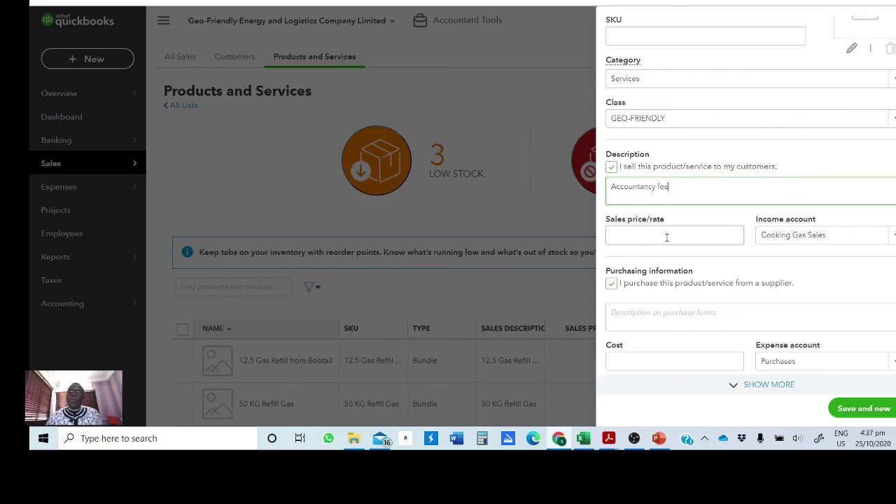
Start adding a new account named Accountancy fee as the service item's income account.
left_click(879, 235)
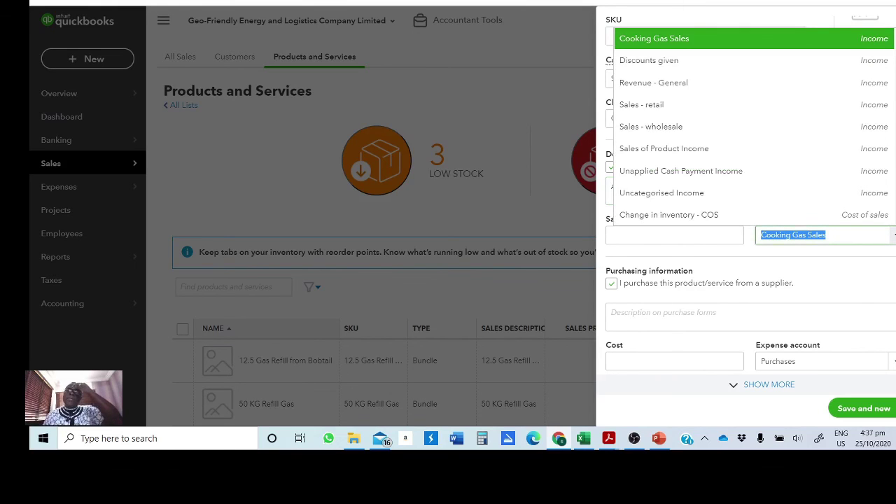
scroll(767, 210, "down", 3)
scroll(766, 206, "up", 5)
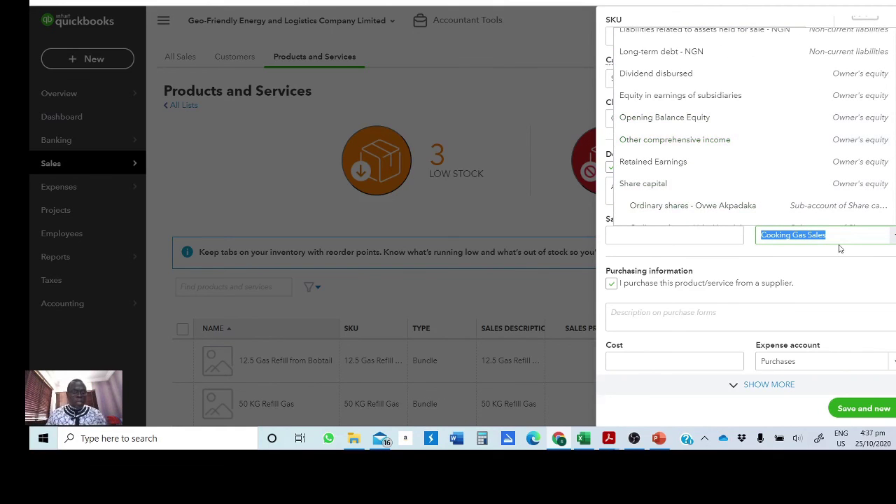
type("Accoun")
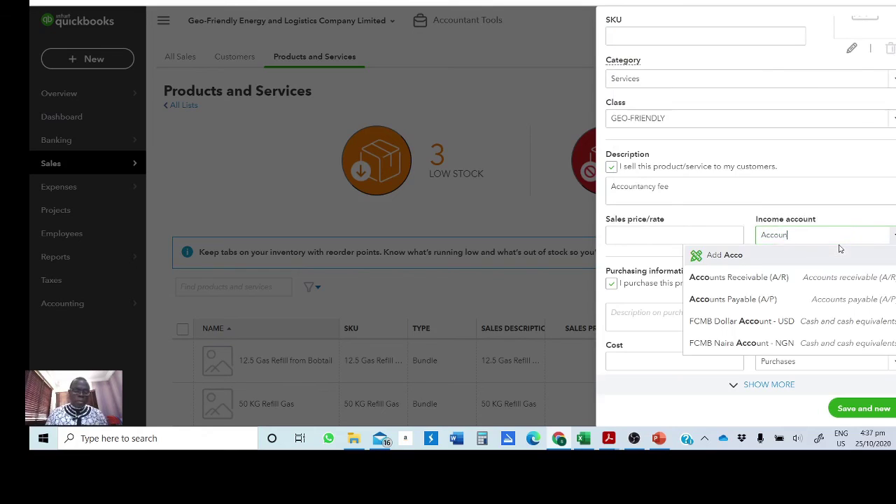
type("tancy fee")
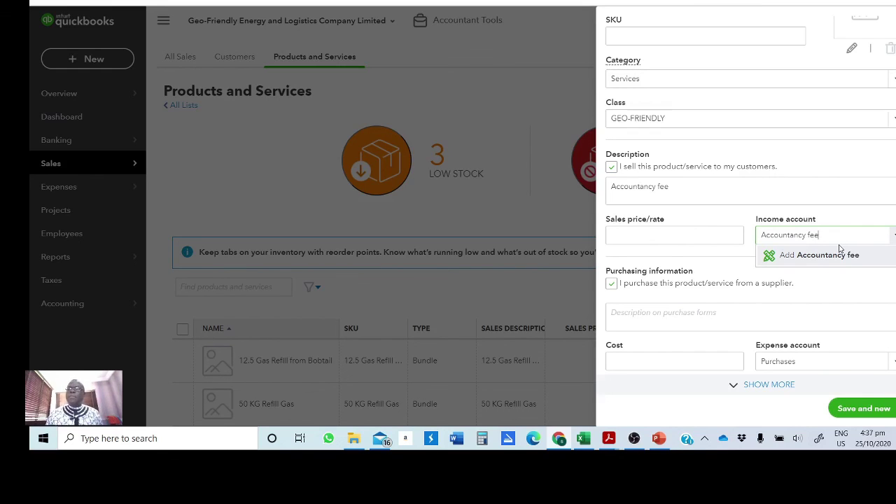
left_click(826, 257)
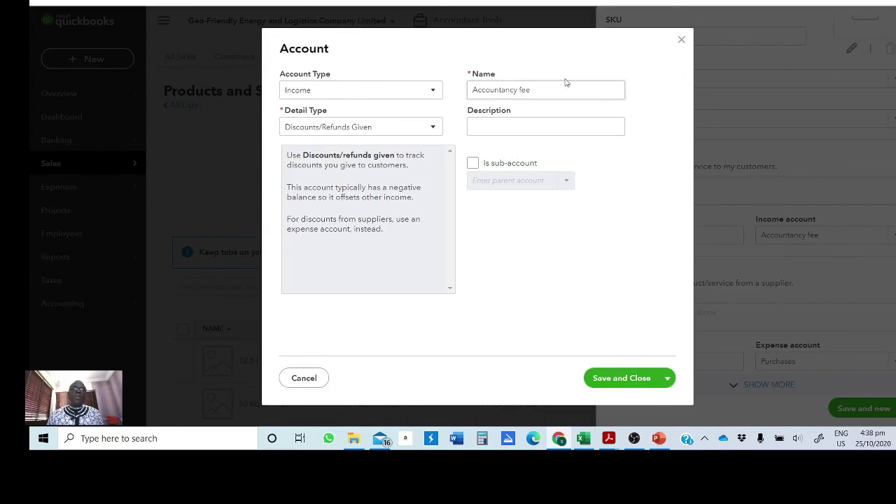
Set the new account's detail type to Service/Fee Income, copy its name into the description, and save the account.
left_click(343, 132)
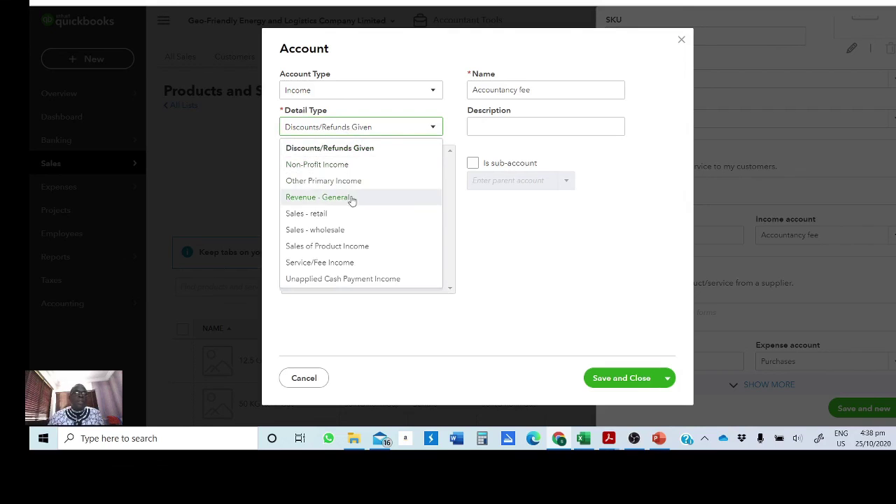
left_click(345, 266)
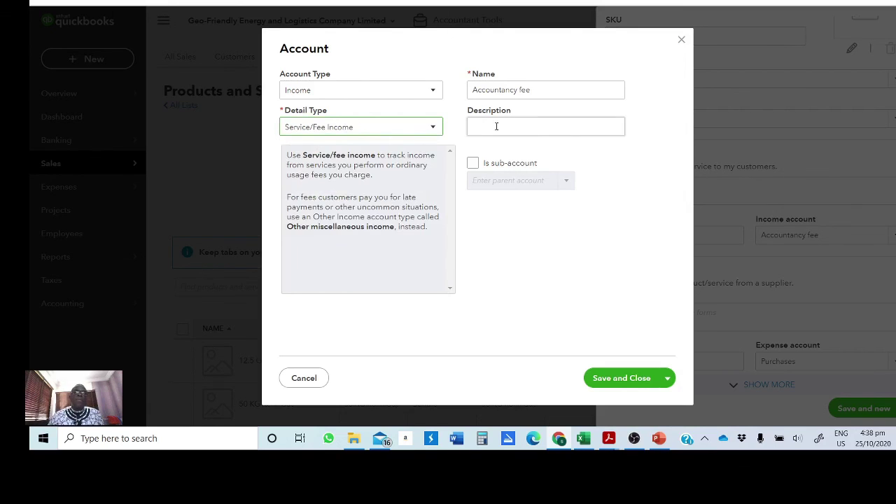
left_click_drag(549, 97, 450, 101)
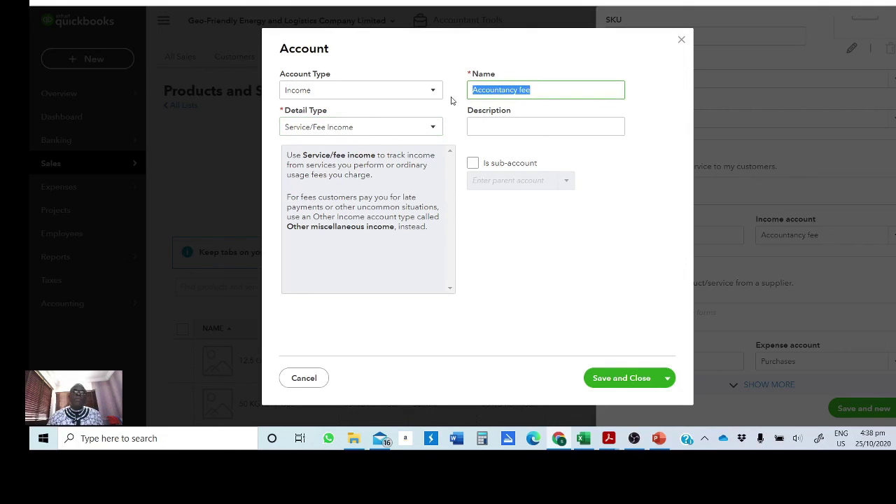
key("ctrl+c")
left_click(498, 126)
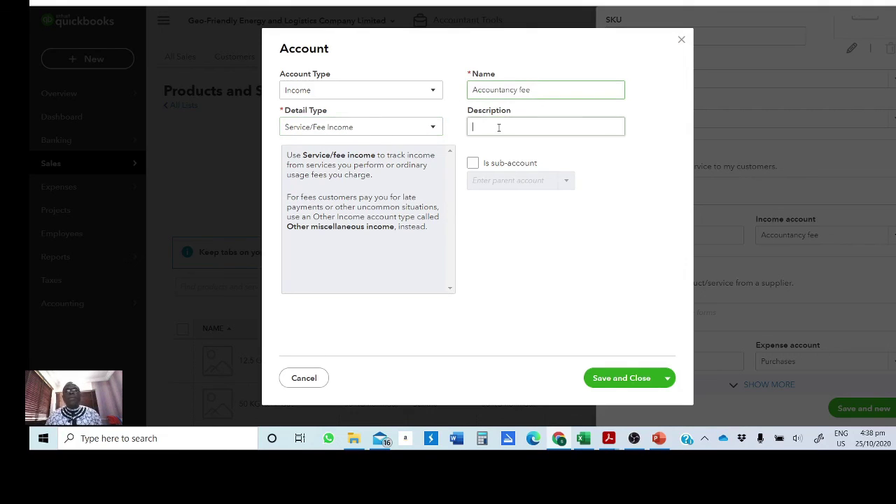
key("ctrl+v")
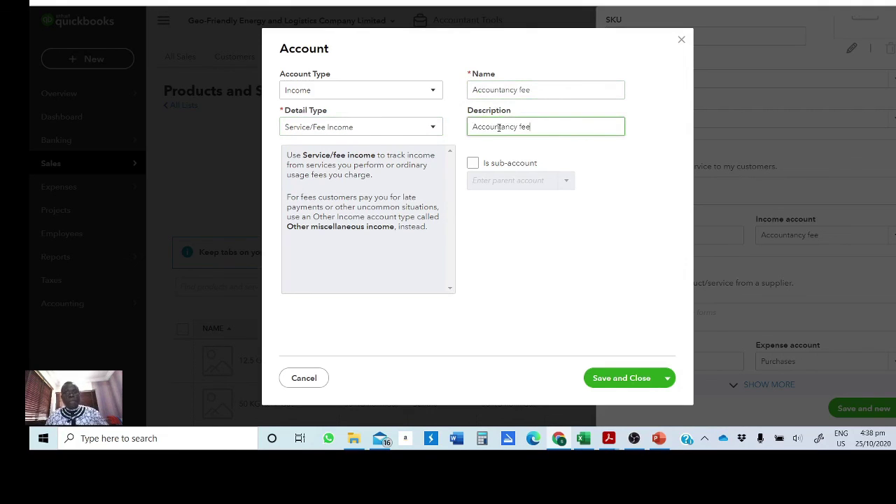
left_click(625, 382)
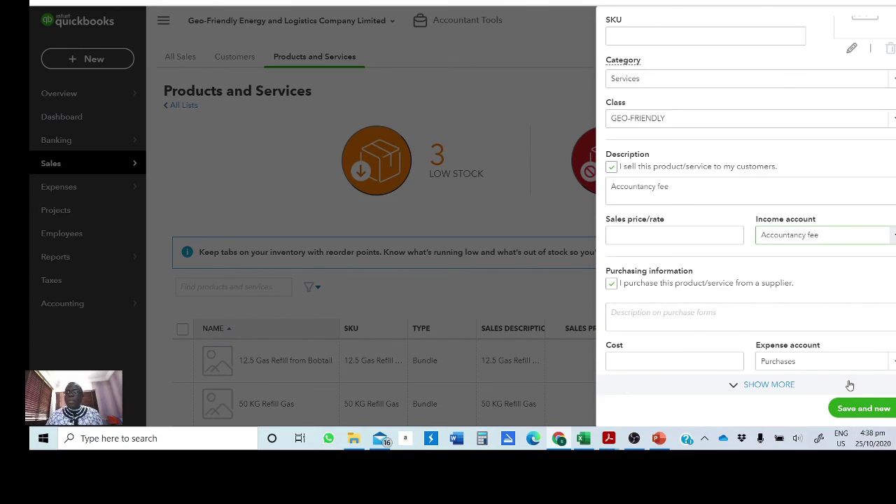
Save the Accountancy fee service item and close its form.
left_click(890, 409)
left_click(854, 394)
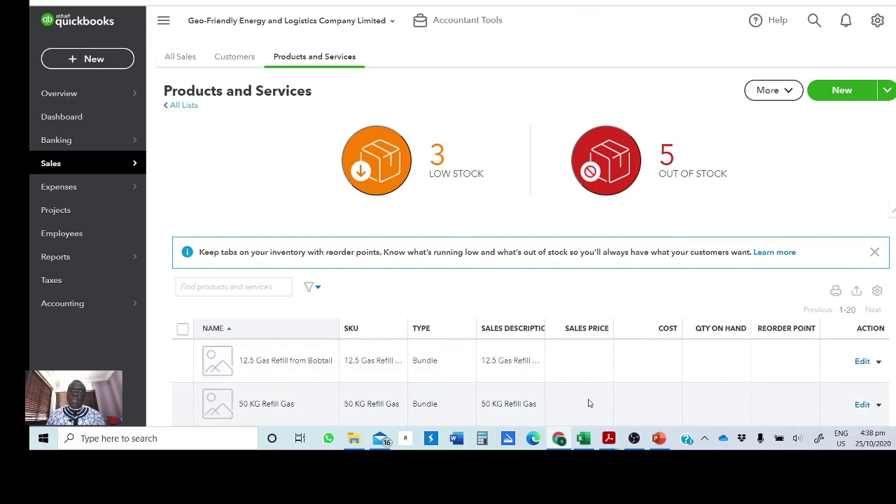
mouse_move(635, 440)
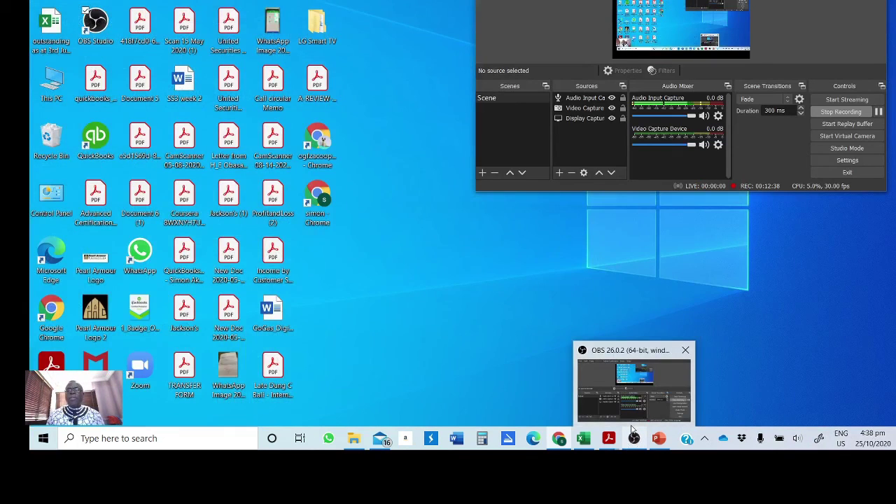
left_click(631, 414)
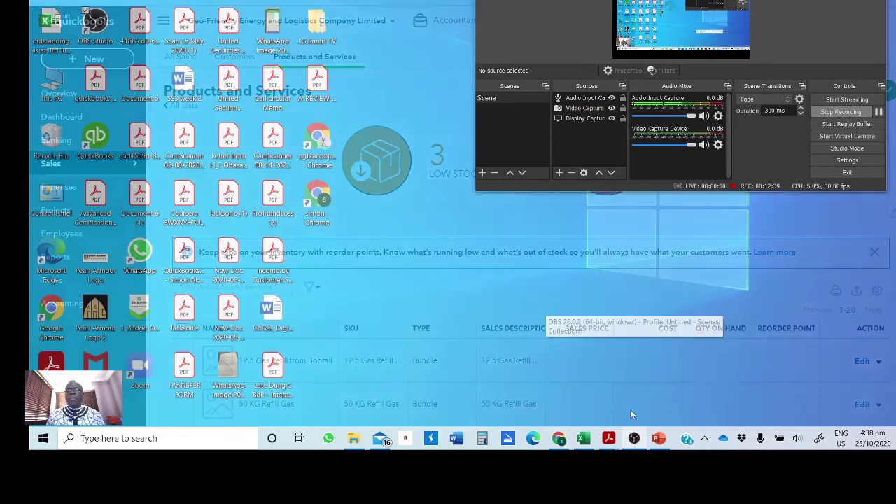